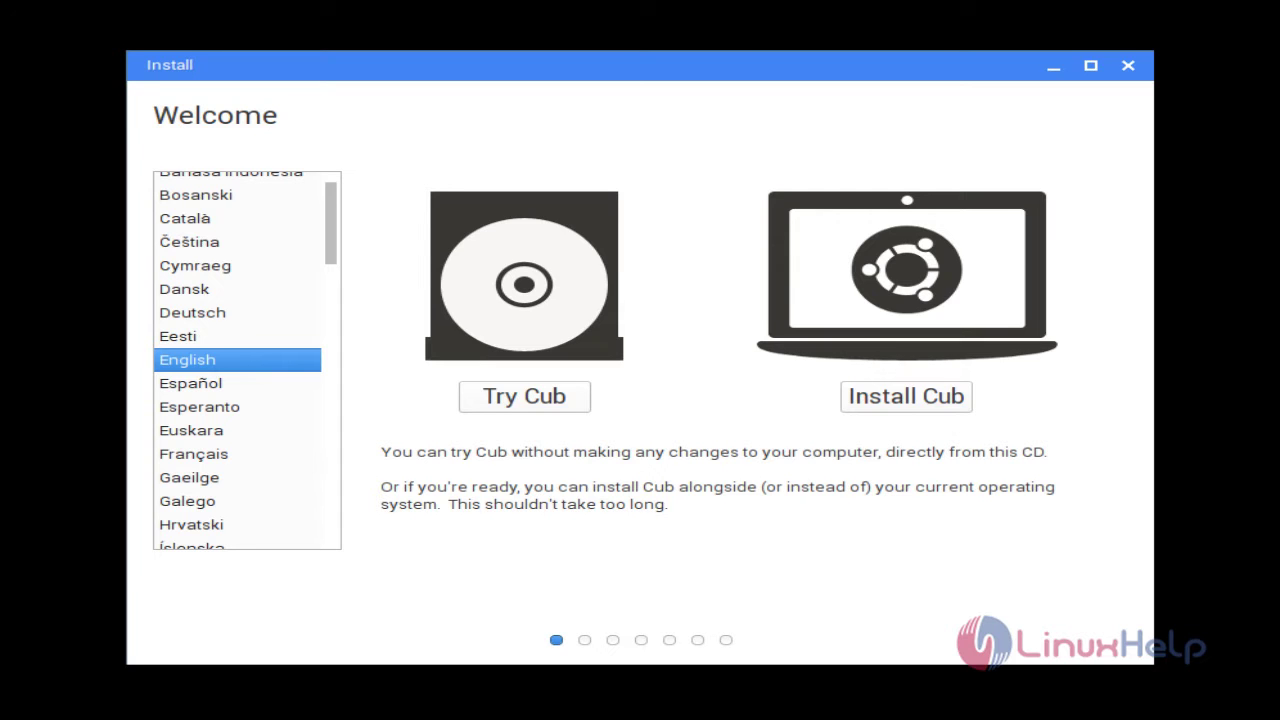
Launch the Cub installer from the live session, accept the terms, keep English, and decline third-party software
left_click(565, 400)
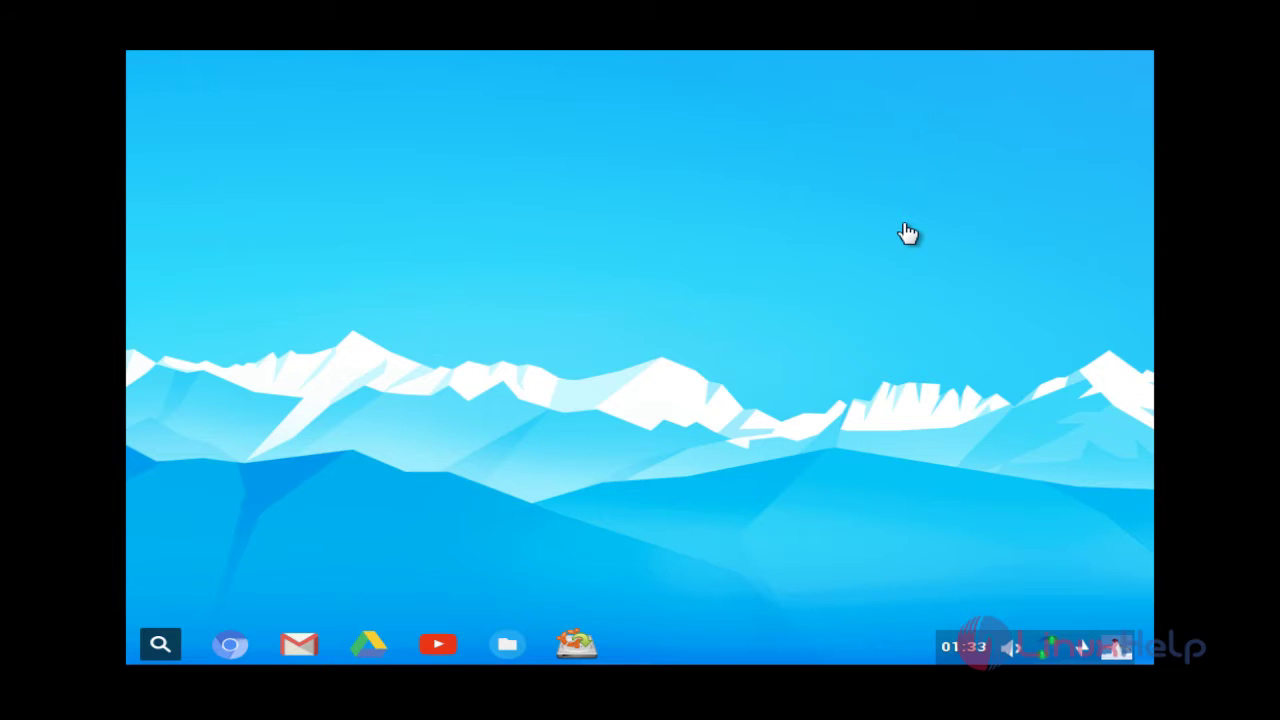
left_click(575, 648)
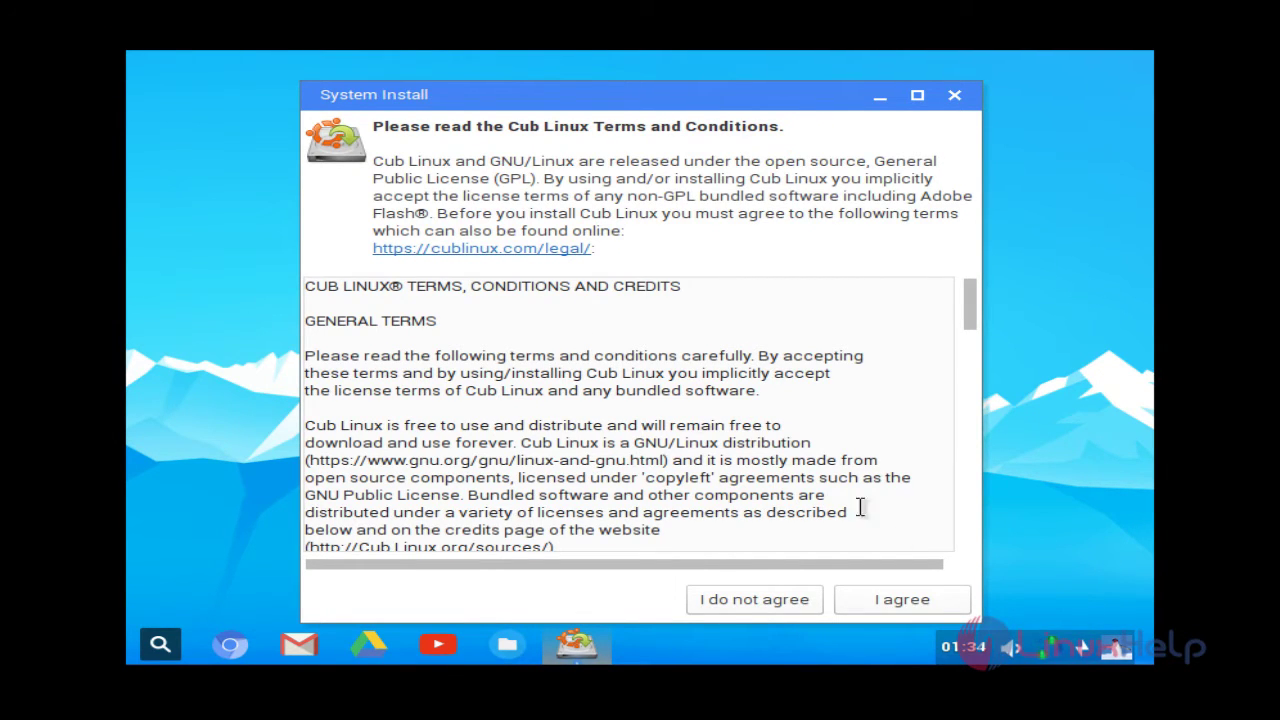
left_click(903, 600)
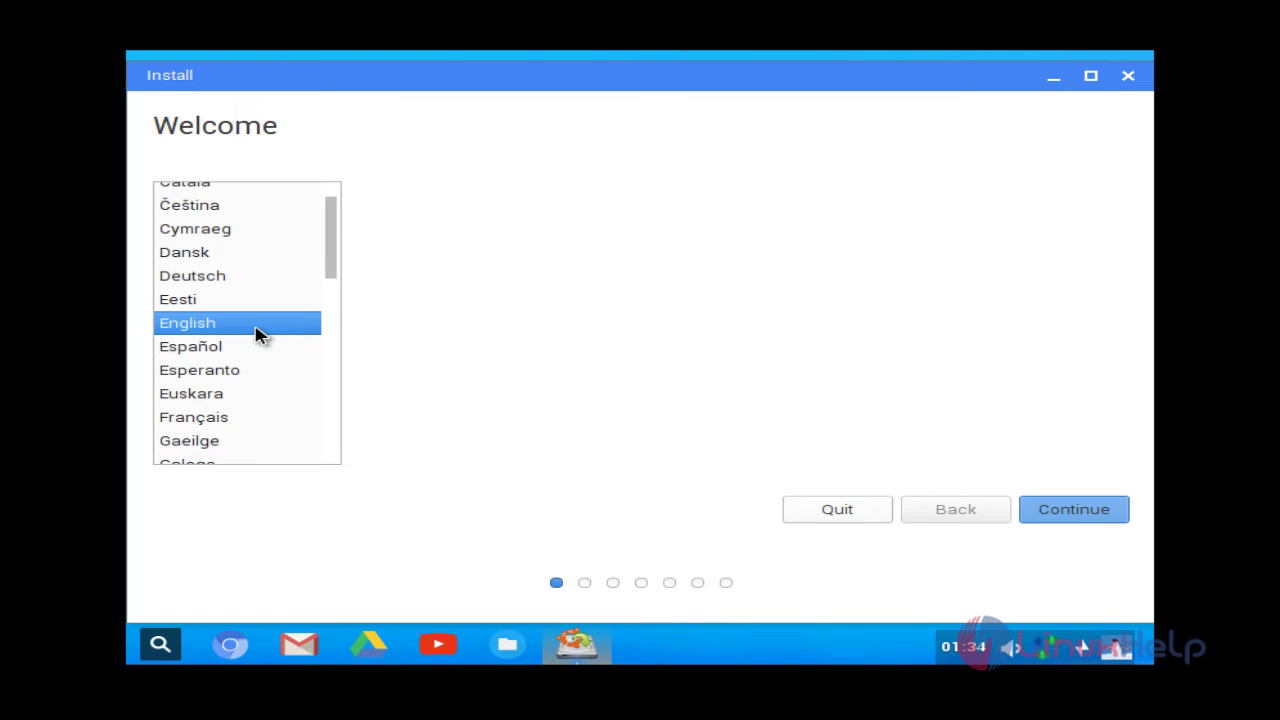
left_click(1072, 512)
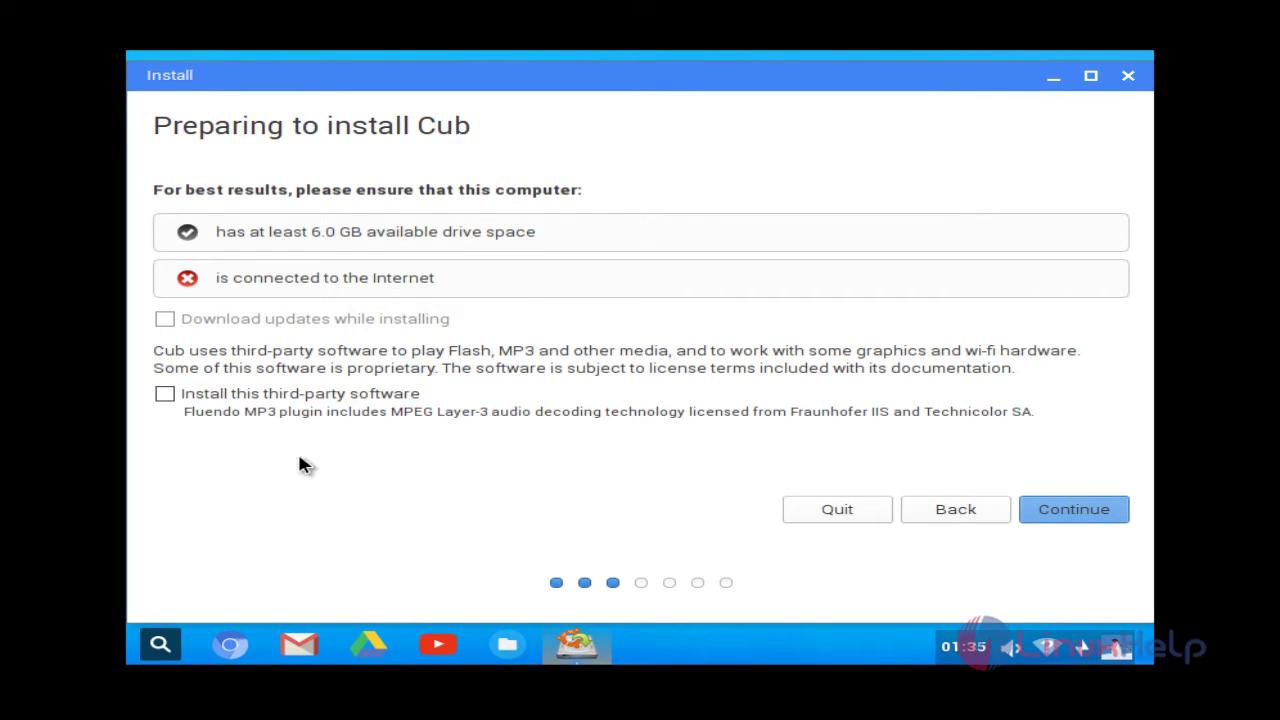
left_click(164, 396)
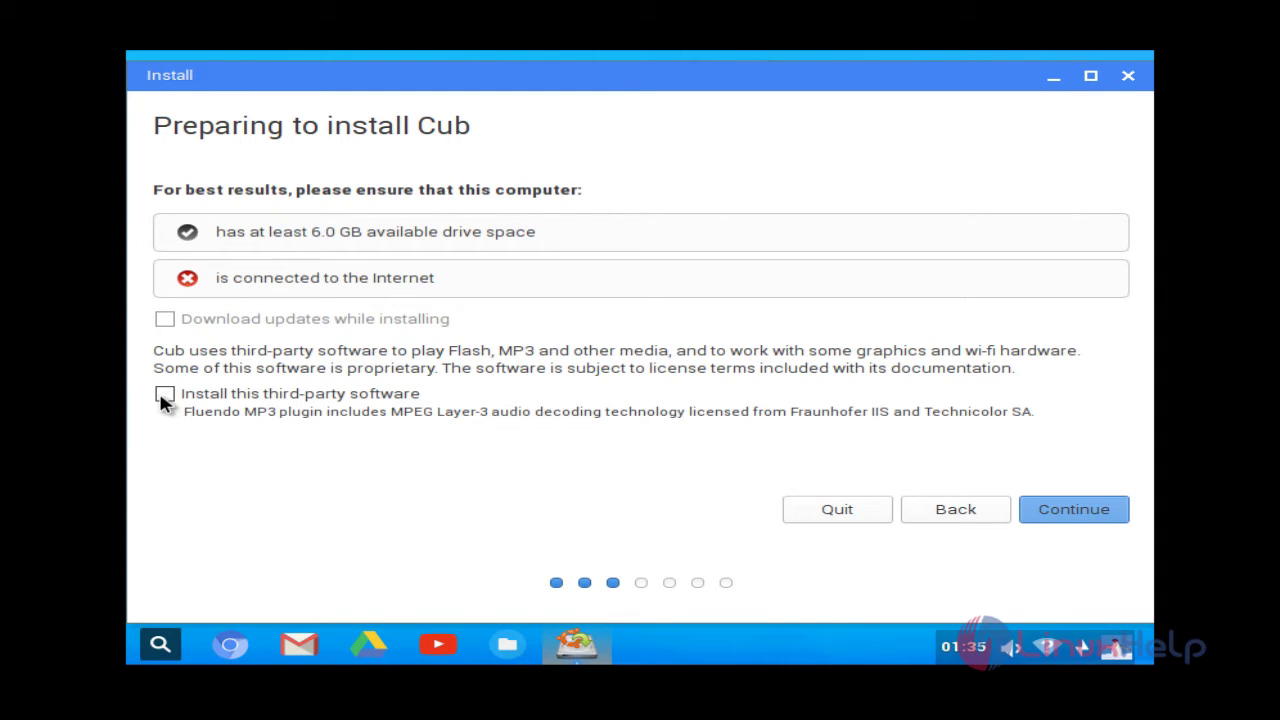
Choose 'Something else' as the installation type to partition /dev/sda manually
left_click(1076, 511)
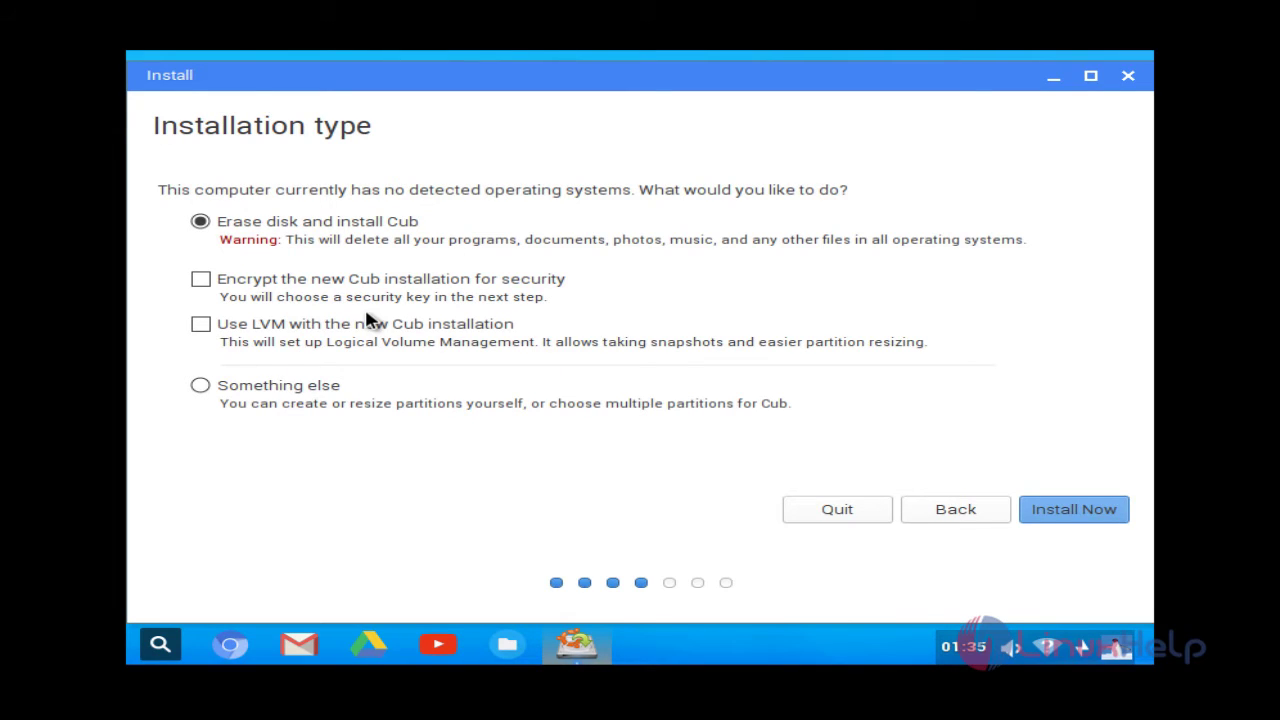
left_click(201, 387)
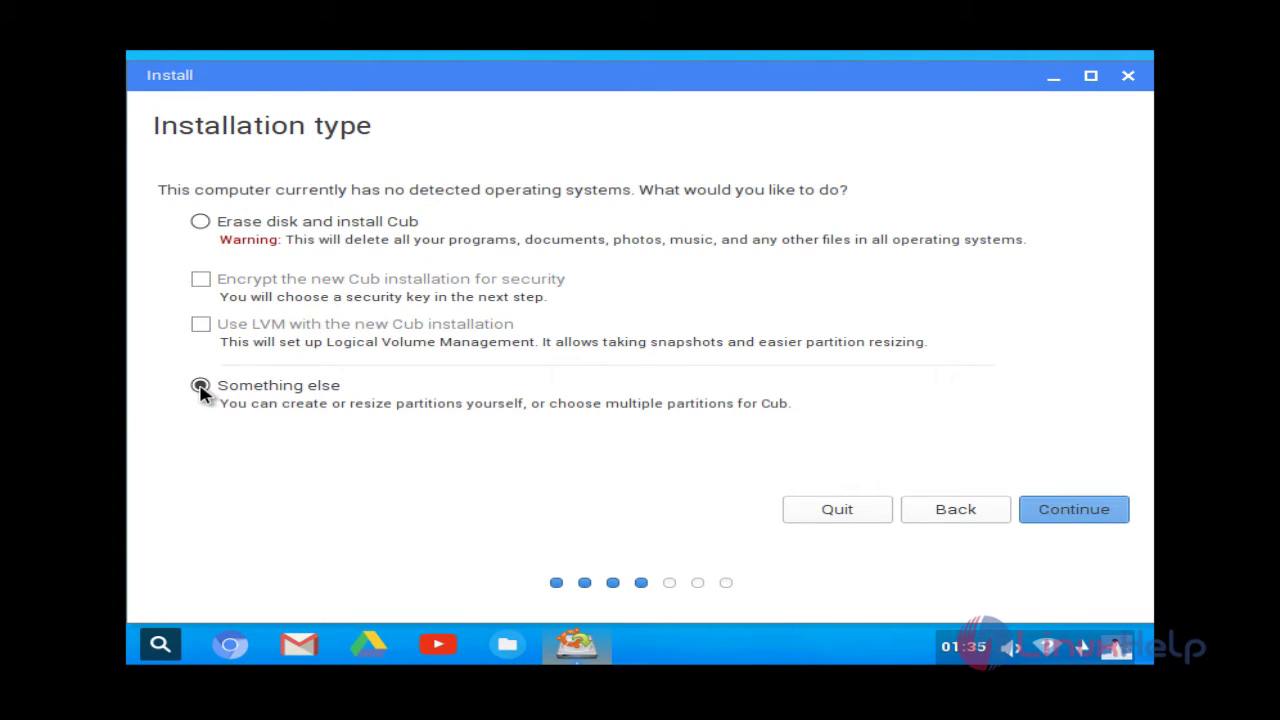
left_click(1061, 513)
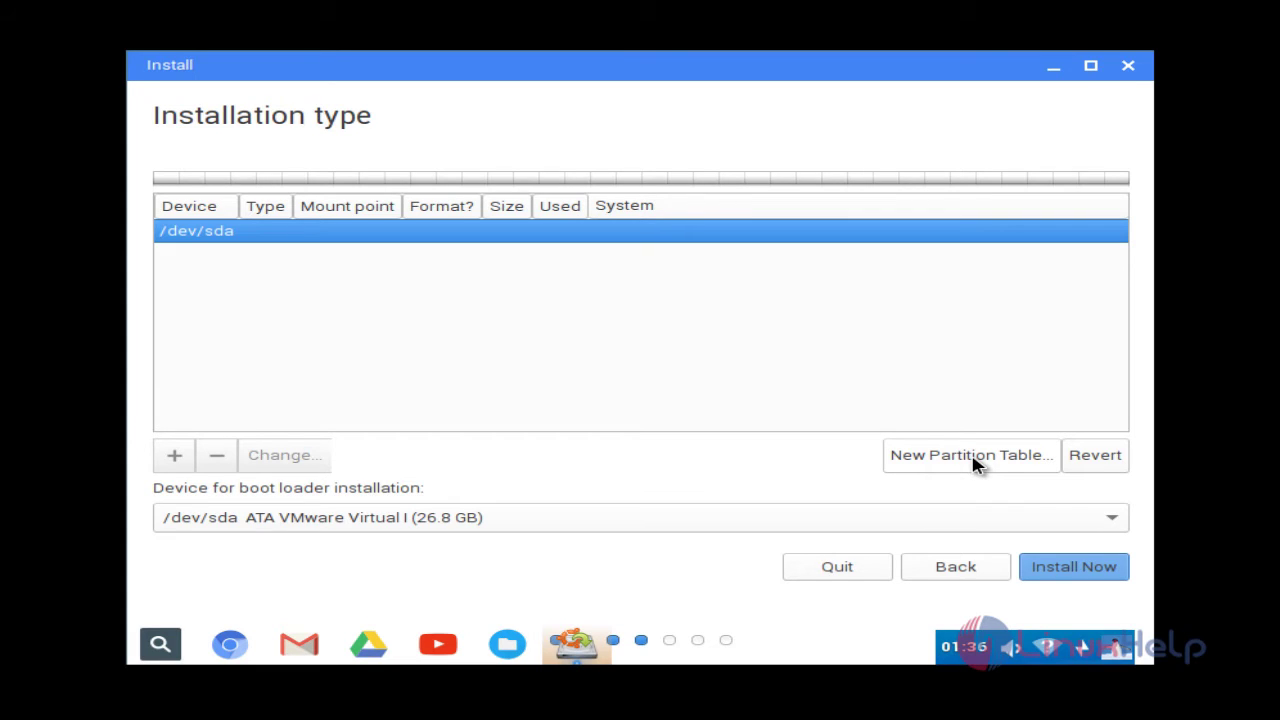
Create and confirm a new empty partition table on /dev/sda
left_click(975, 463)
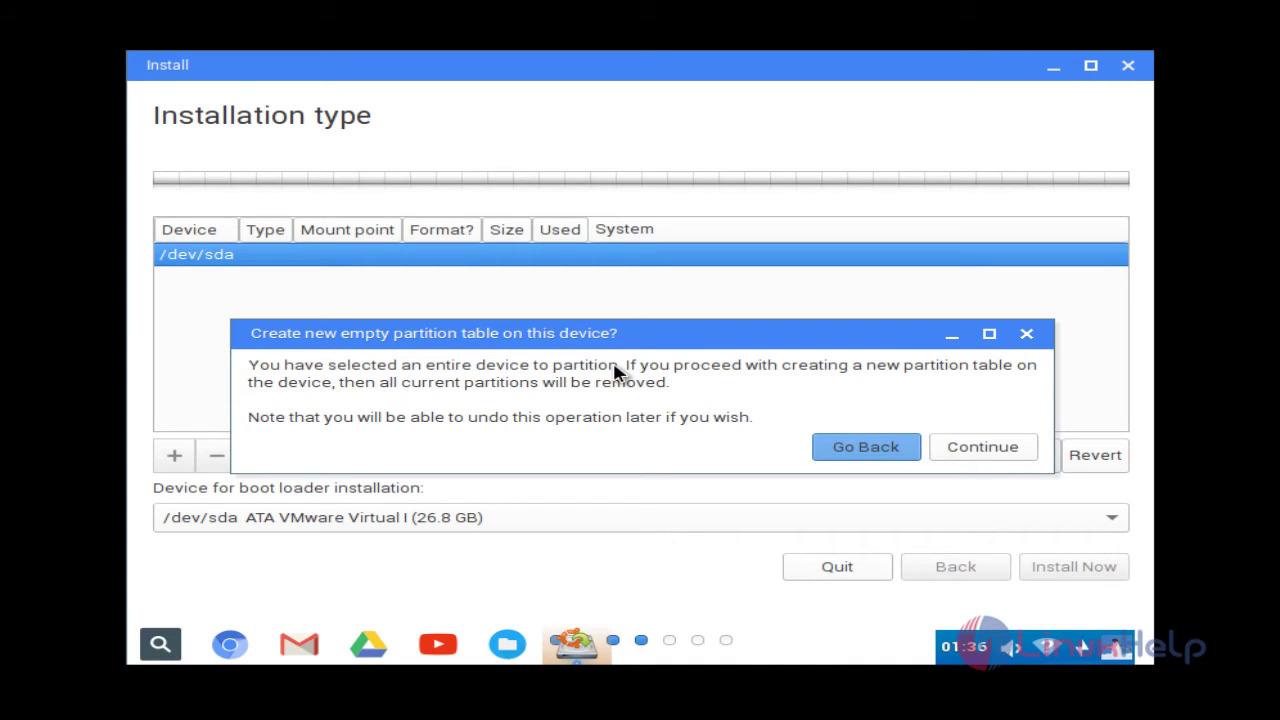
left_click(1005, 447)
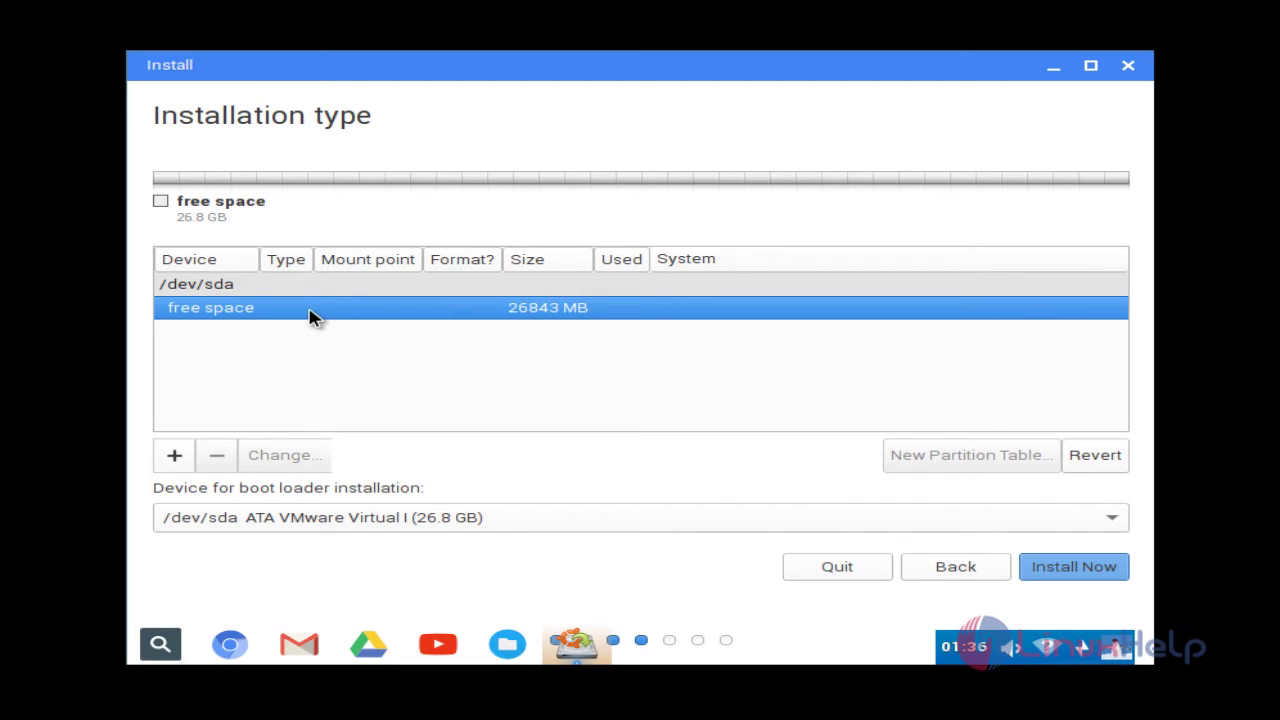
Create a 15000 MB primary Ext4 journaling partition mounted at / as /dev/sda1
left_click(174, 457)
key("BackSpace")
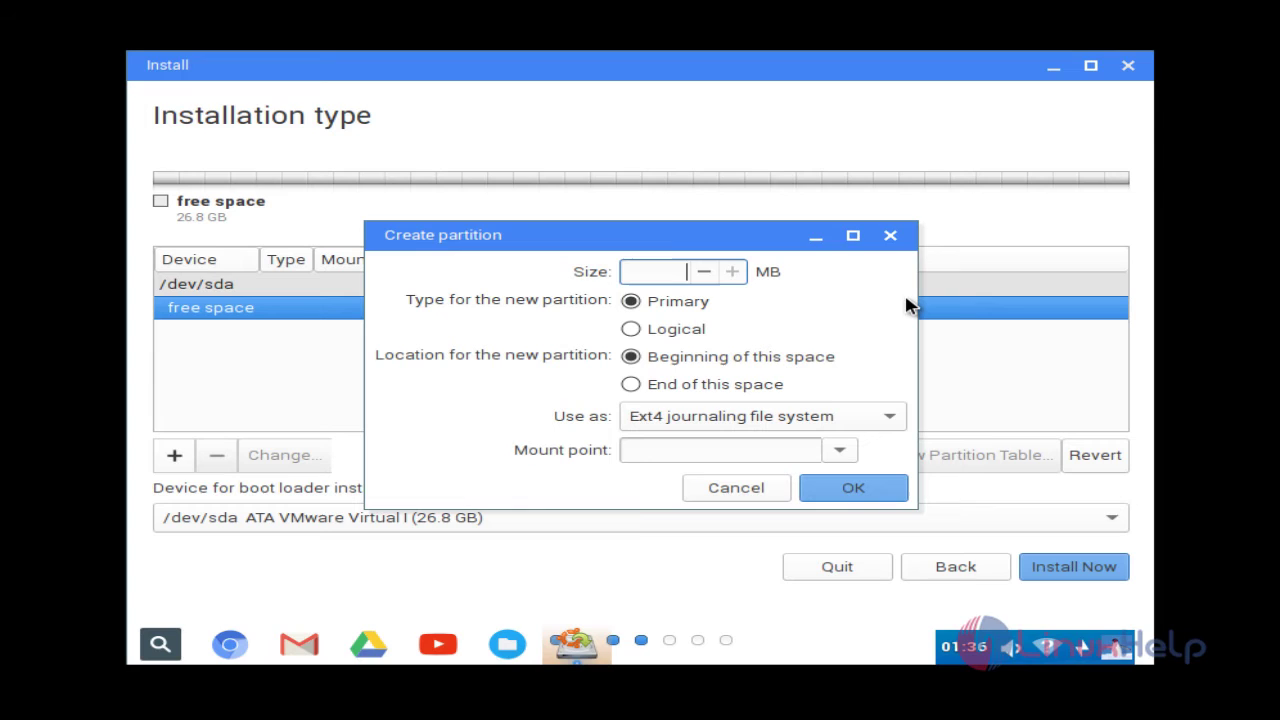
type("1500")
type("0")
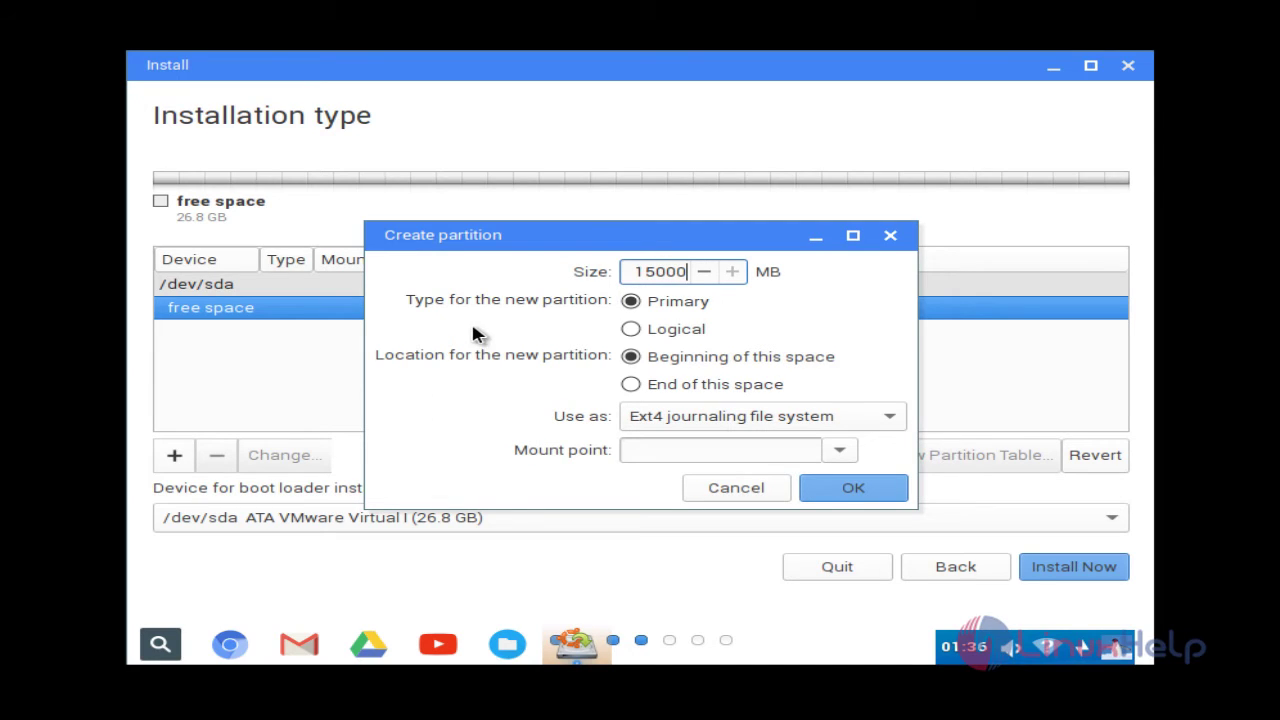
left_click(655, 301)
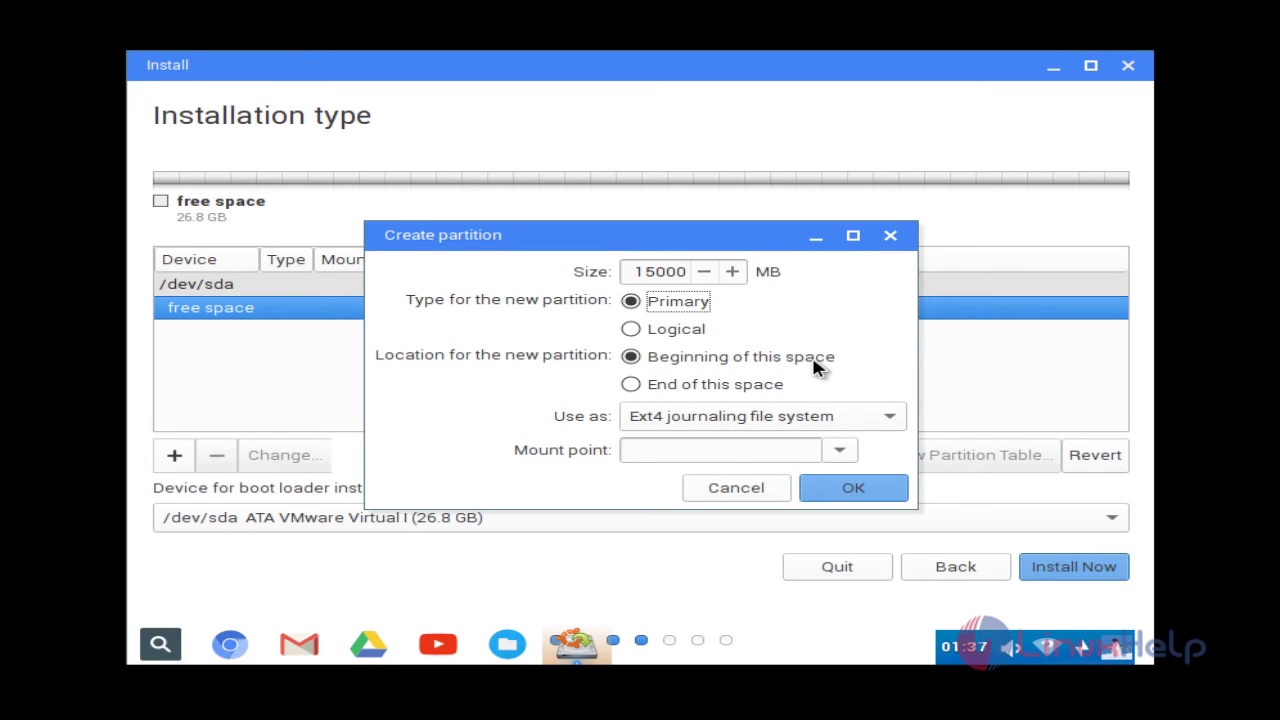
left_click(737, 418)
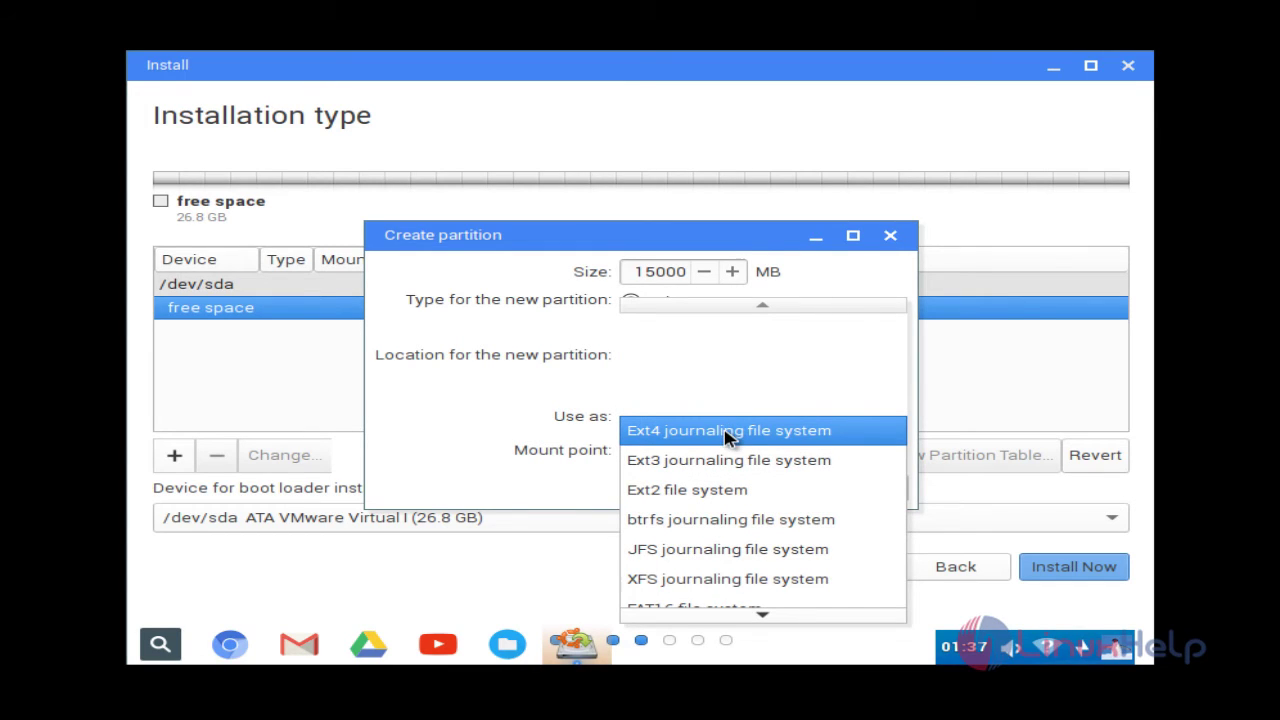
left_click(727, 432)
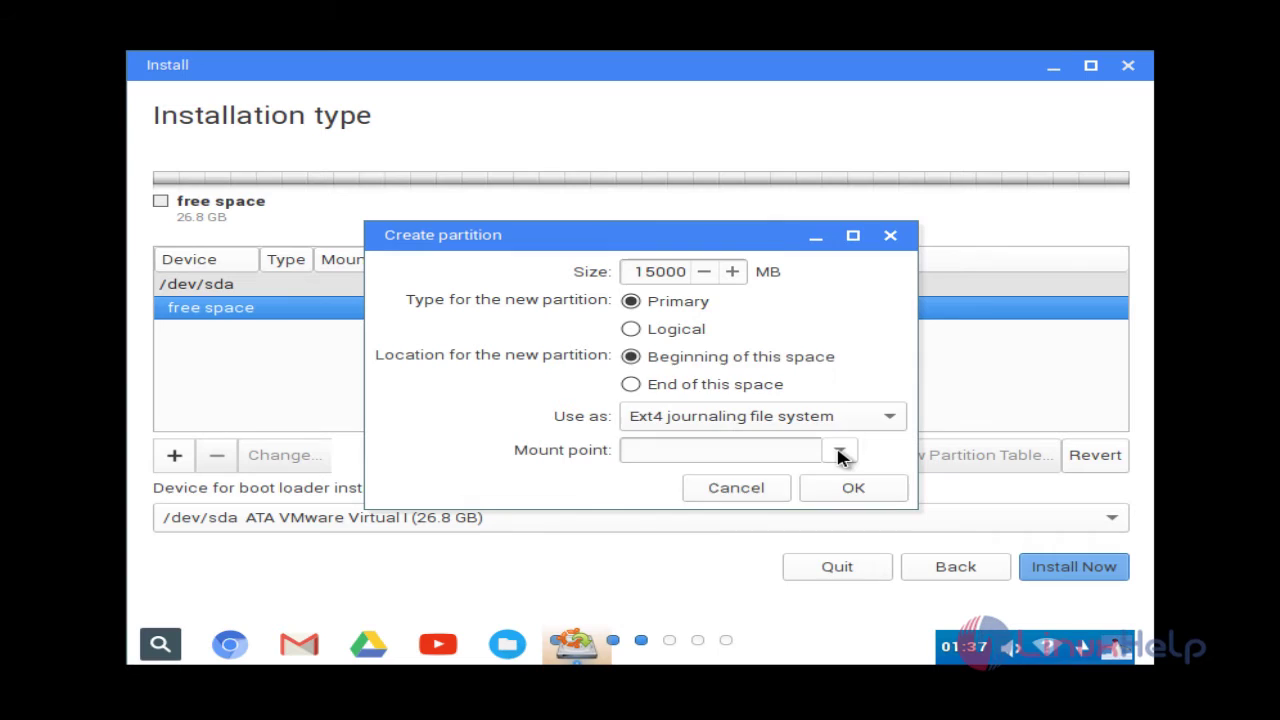
left_click(841, 453)
left_click(795, 372)
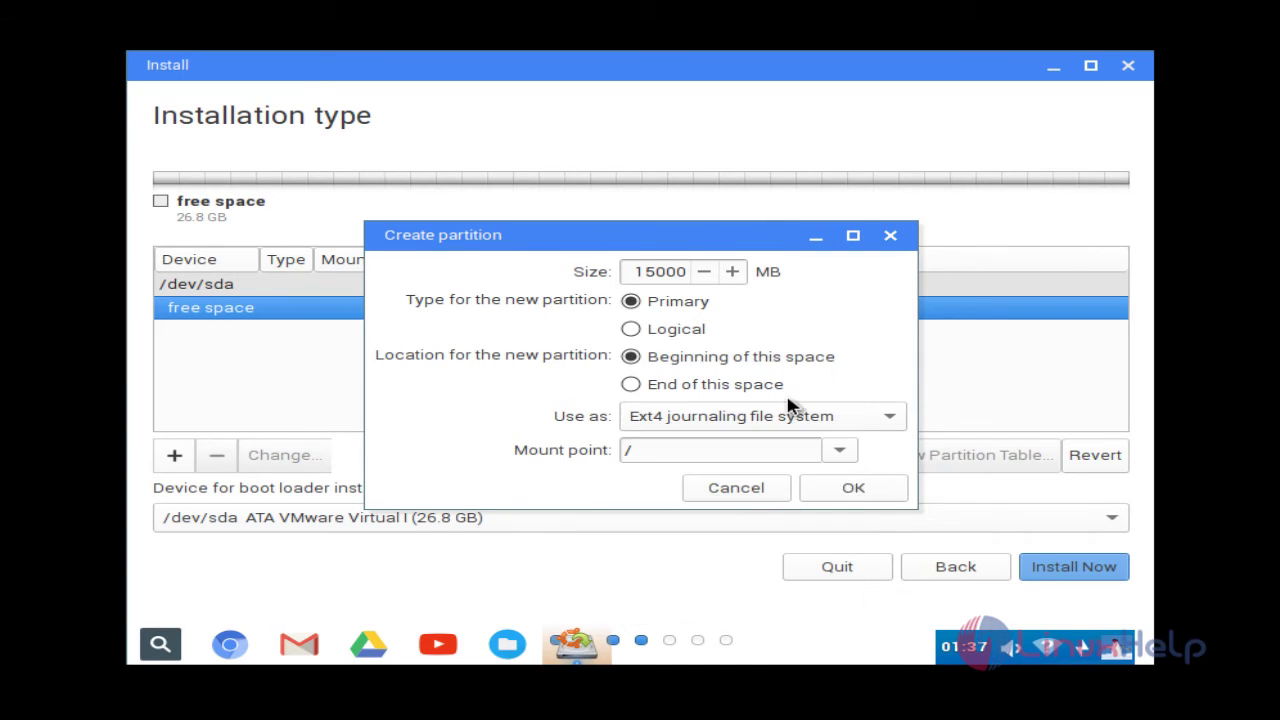
left_click(855, 490)
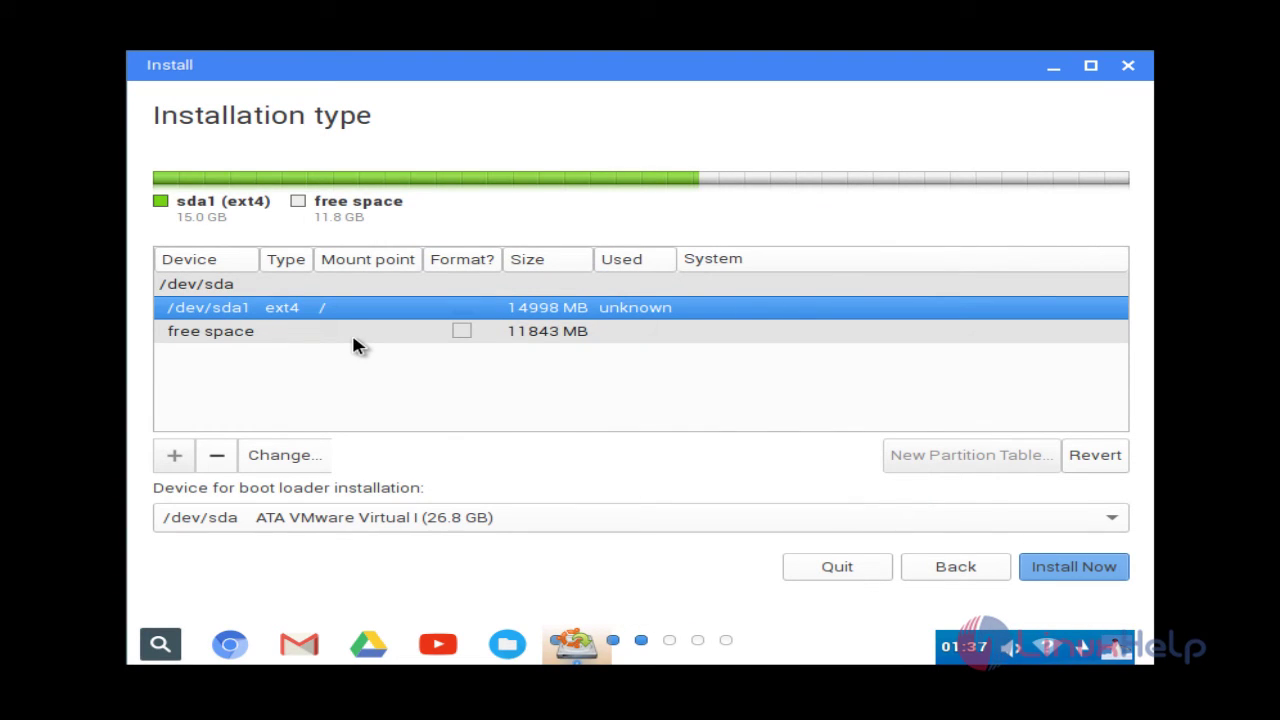
Create a 4000 MB primary swap area partition from the remaining 11843 MB of free space
left_click(353, 338)
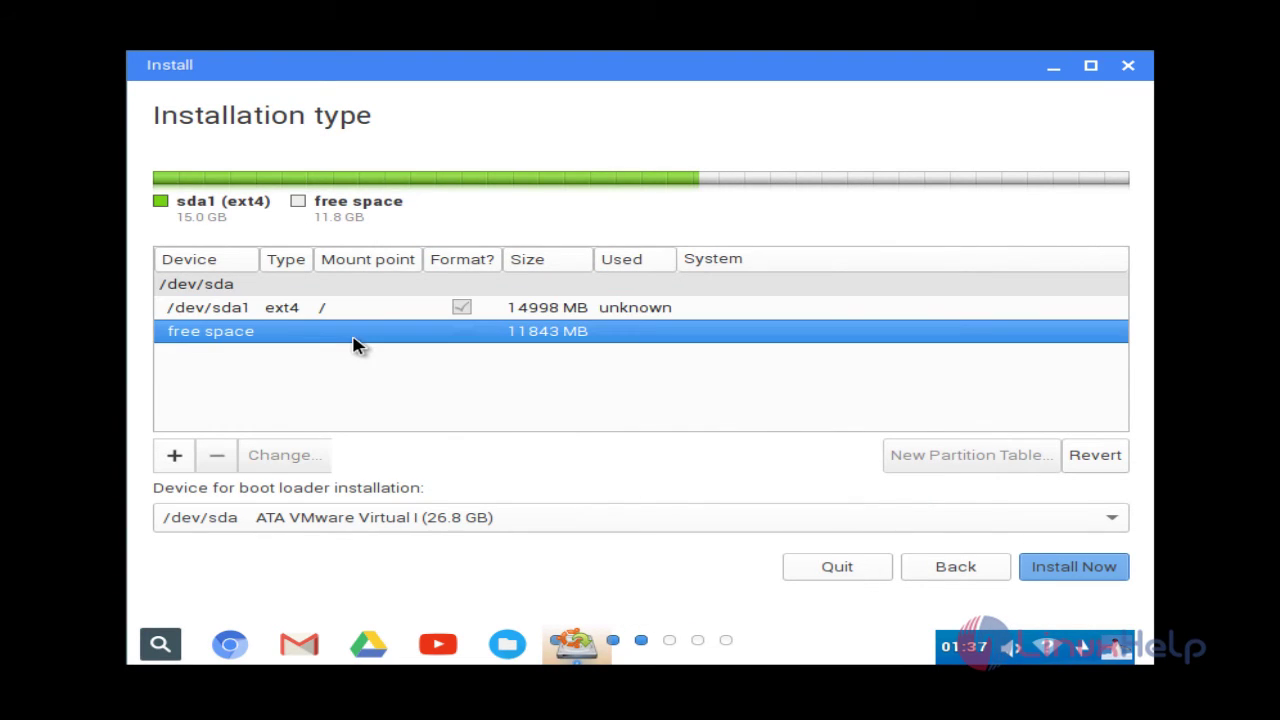
left_click(174, 457)
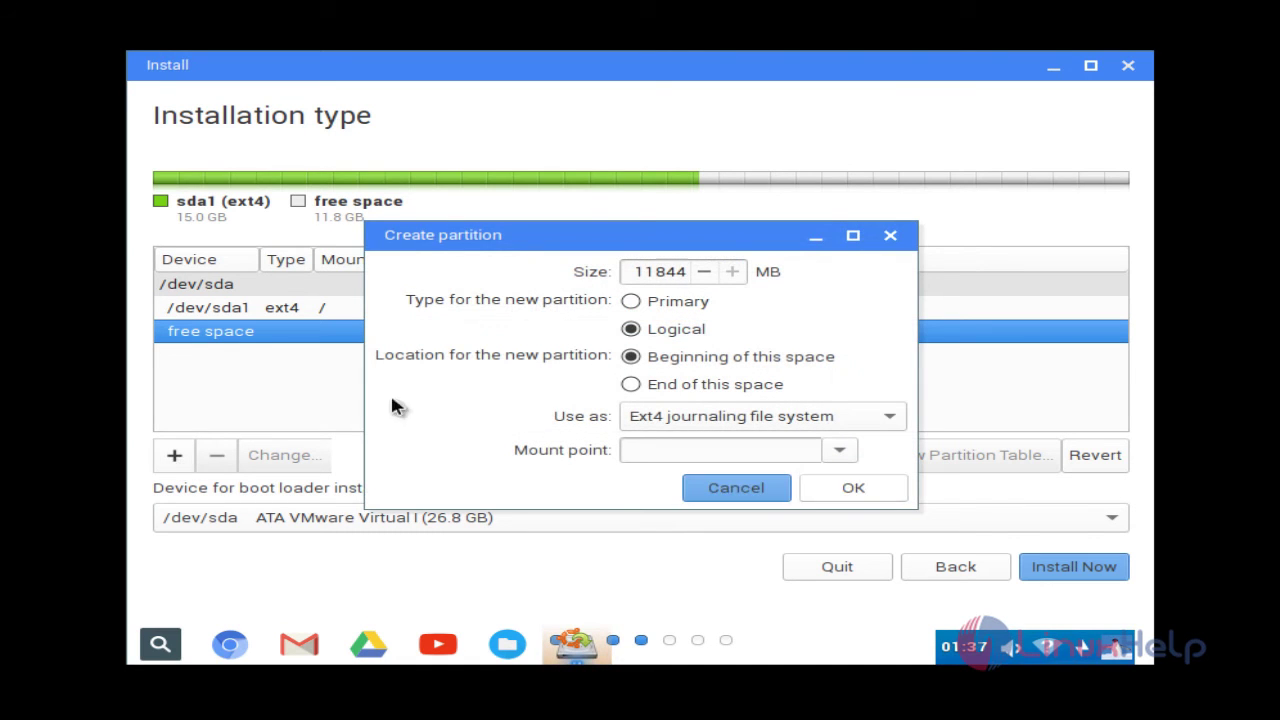
double_click(670, 272)
key("BackSpace")
type("4000")
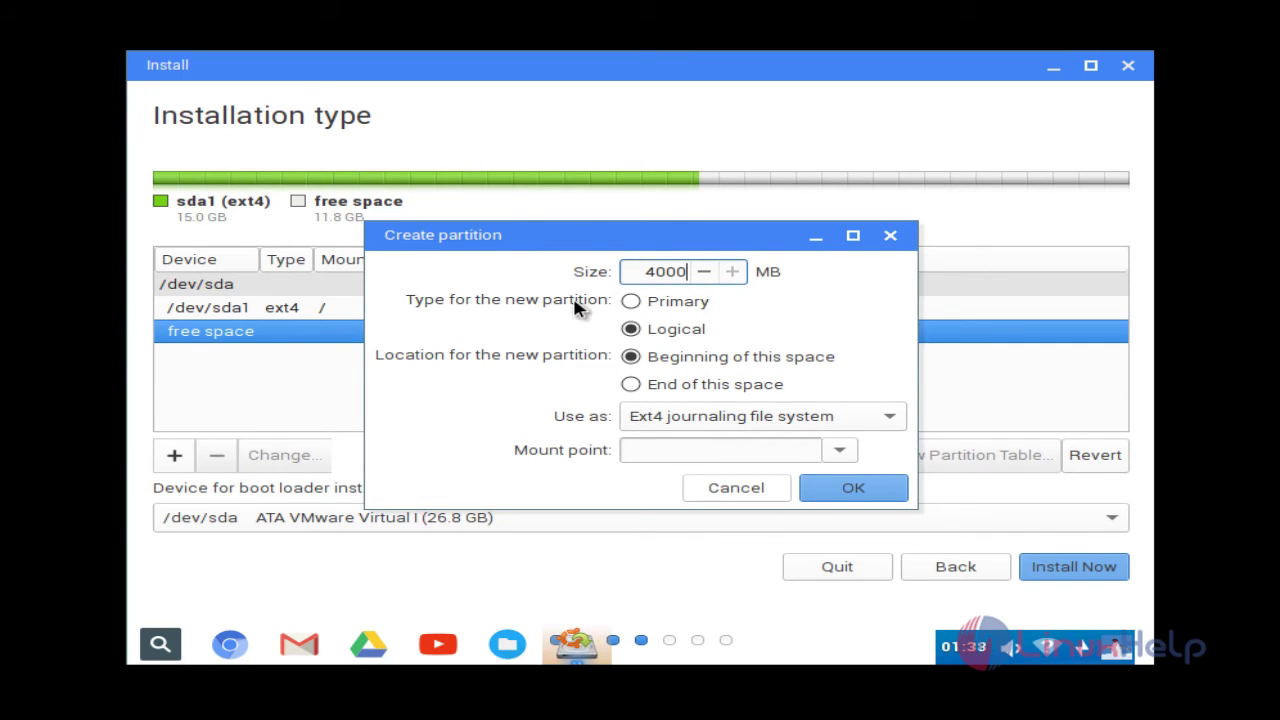
left_click(660, 302)
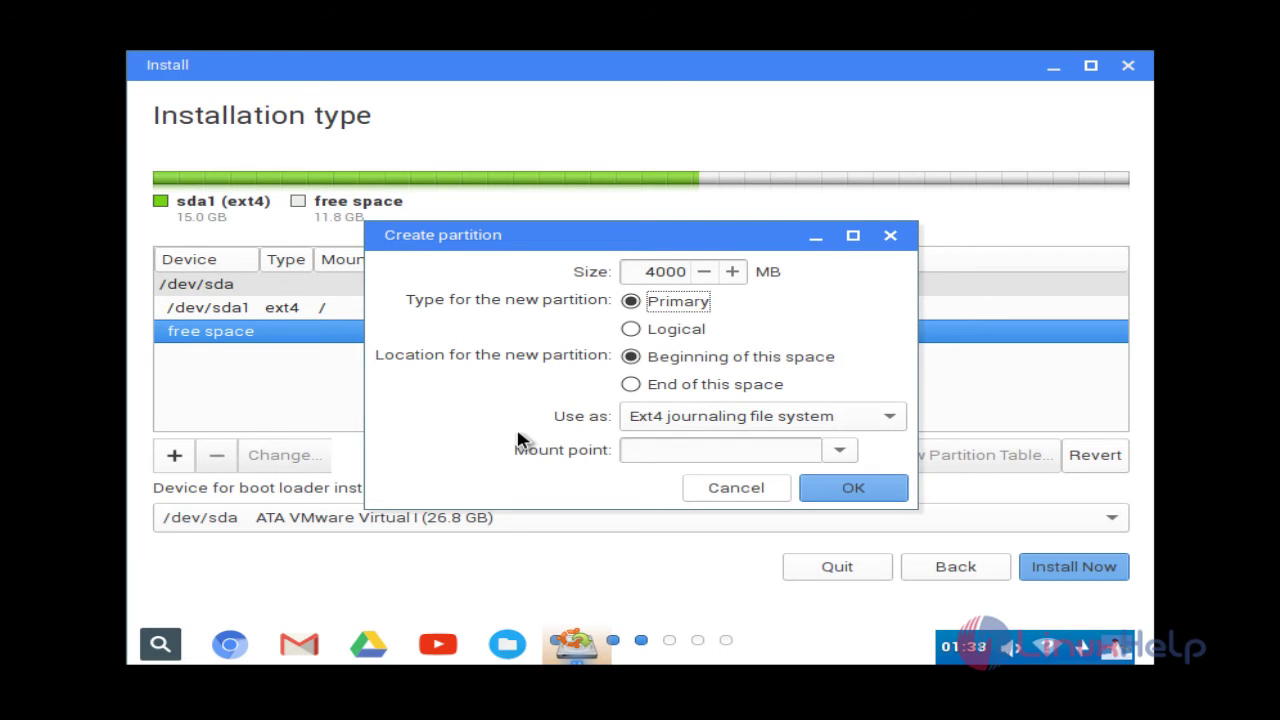
left_click(903, 423)
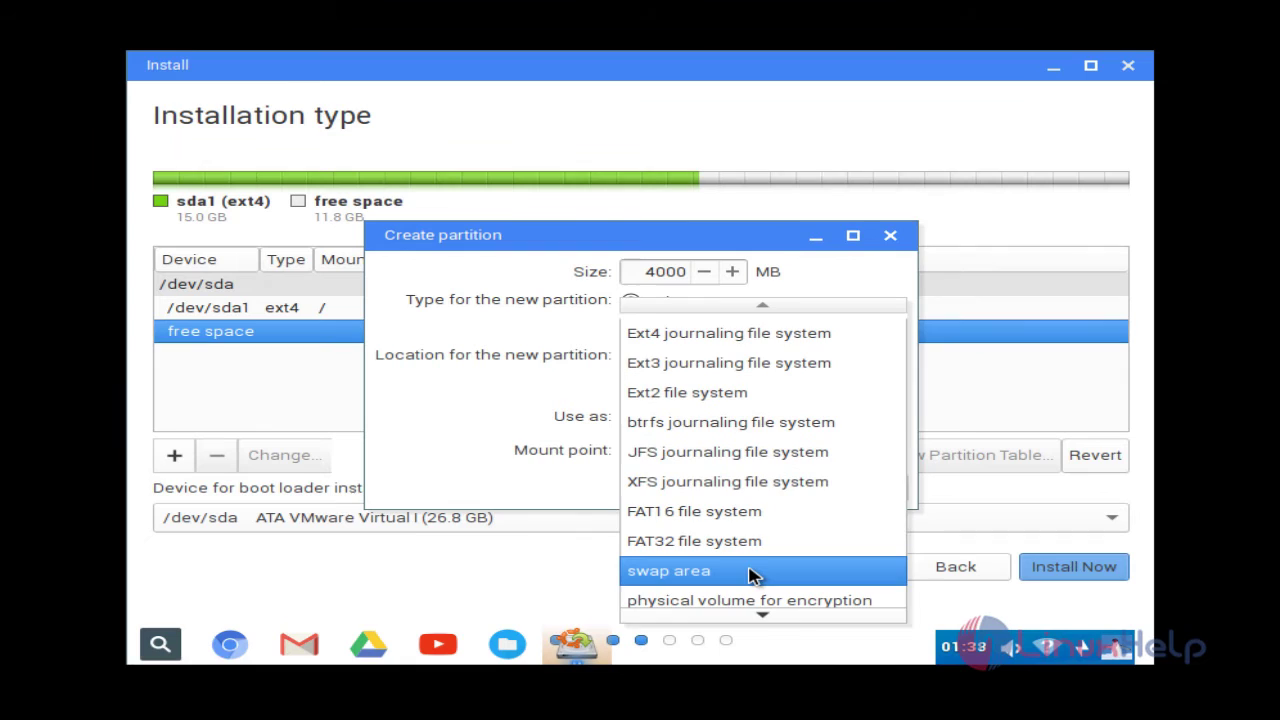
left_click(752, 572)
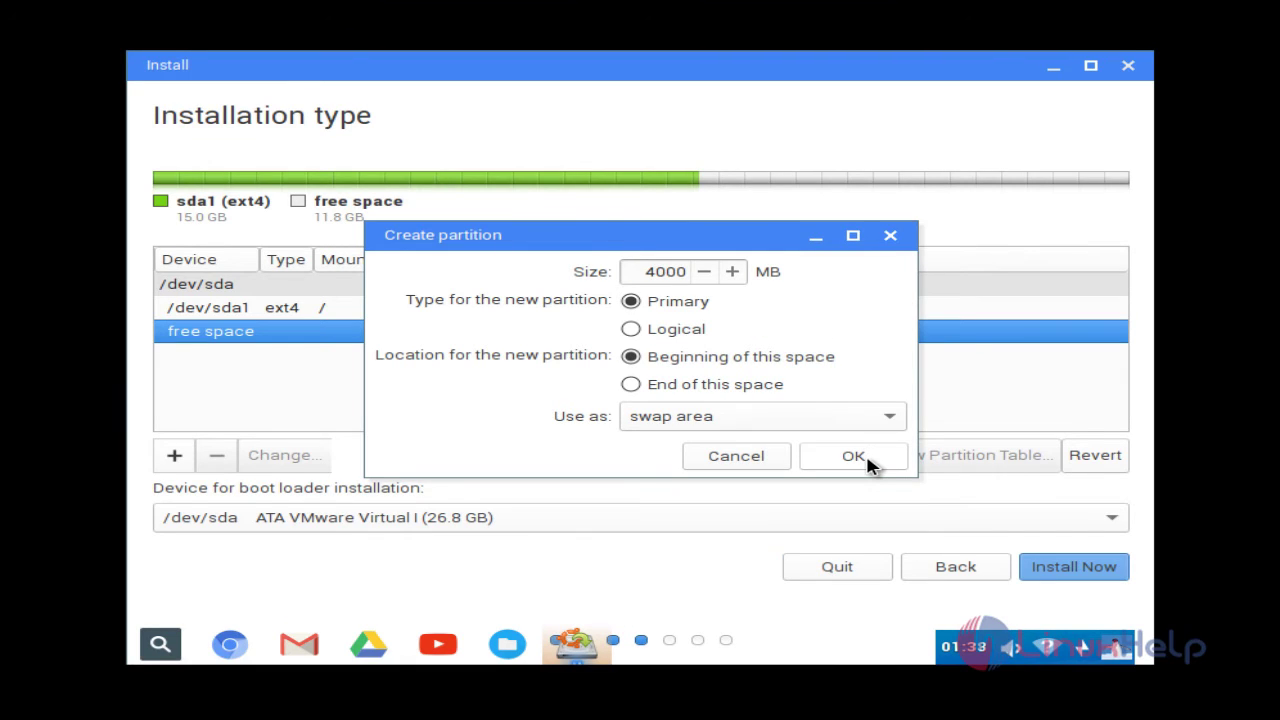
left_click(853, 457)
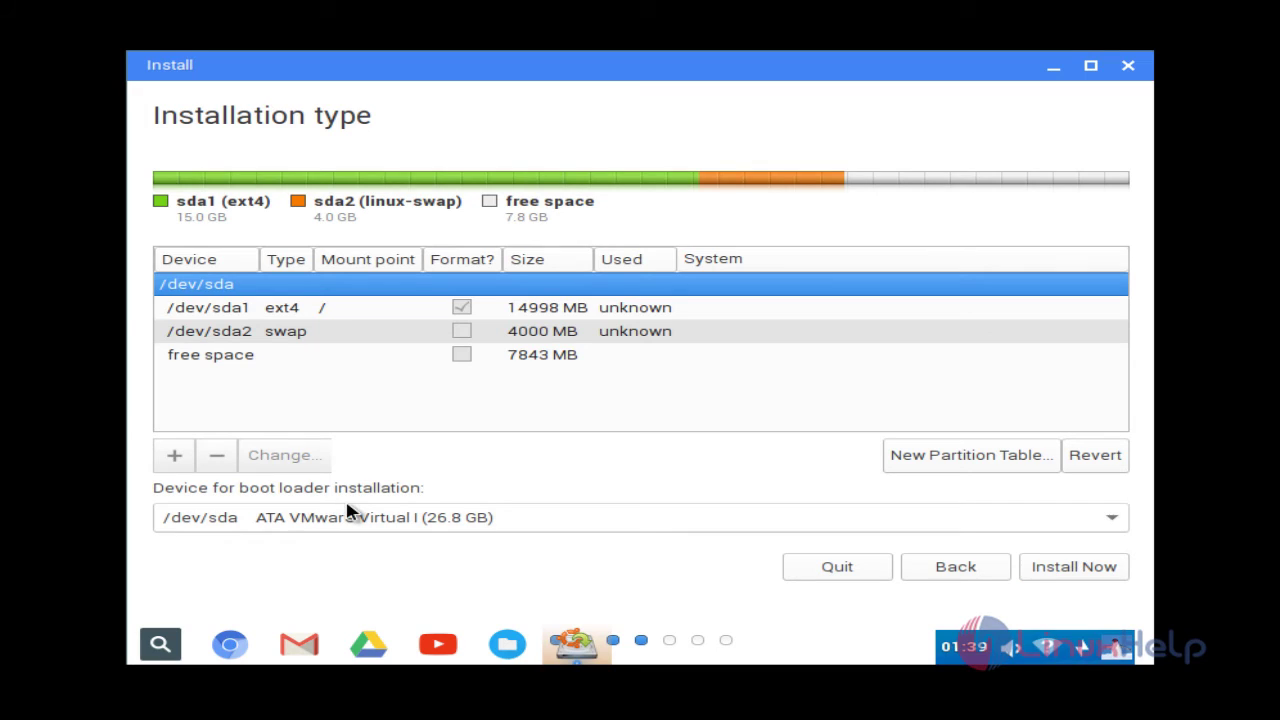
Set the boot loader device to /dev/sda1 and start the installation
left_click(540, 517)
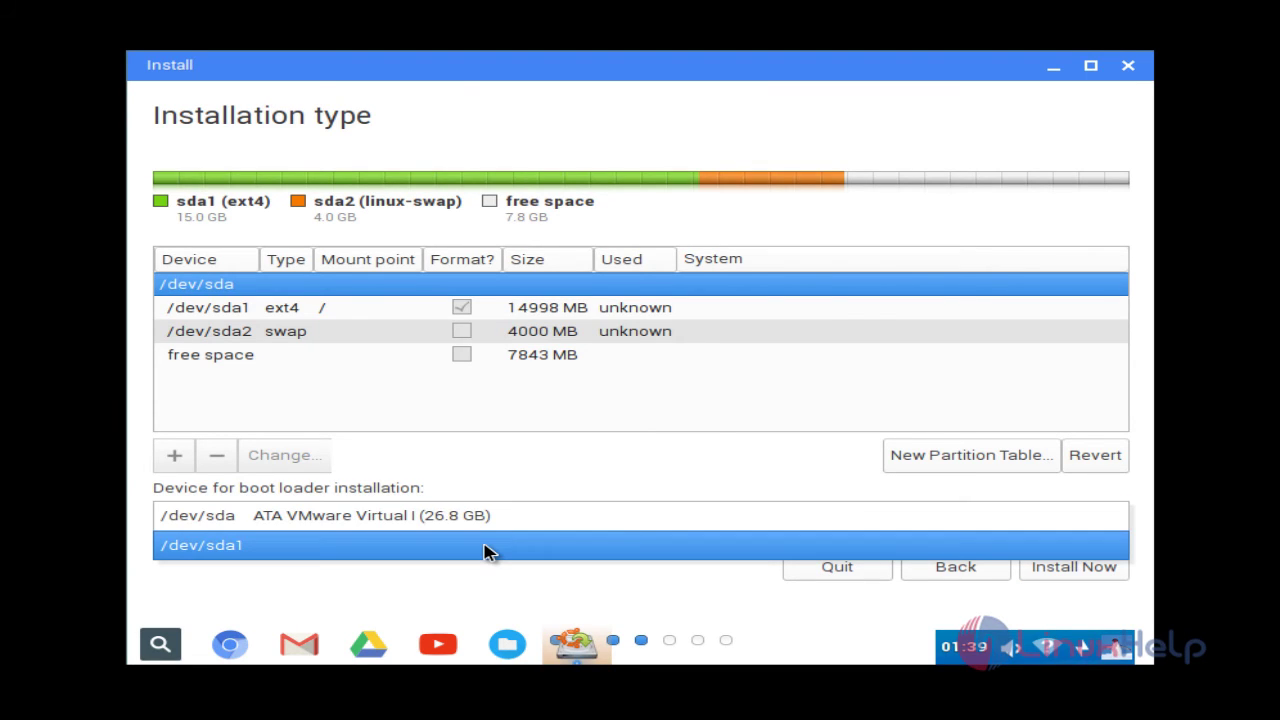
left_click(487, 552)
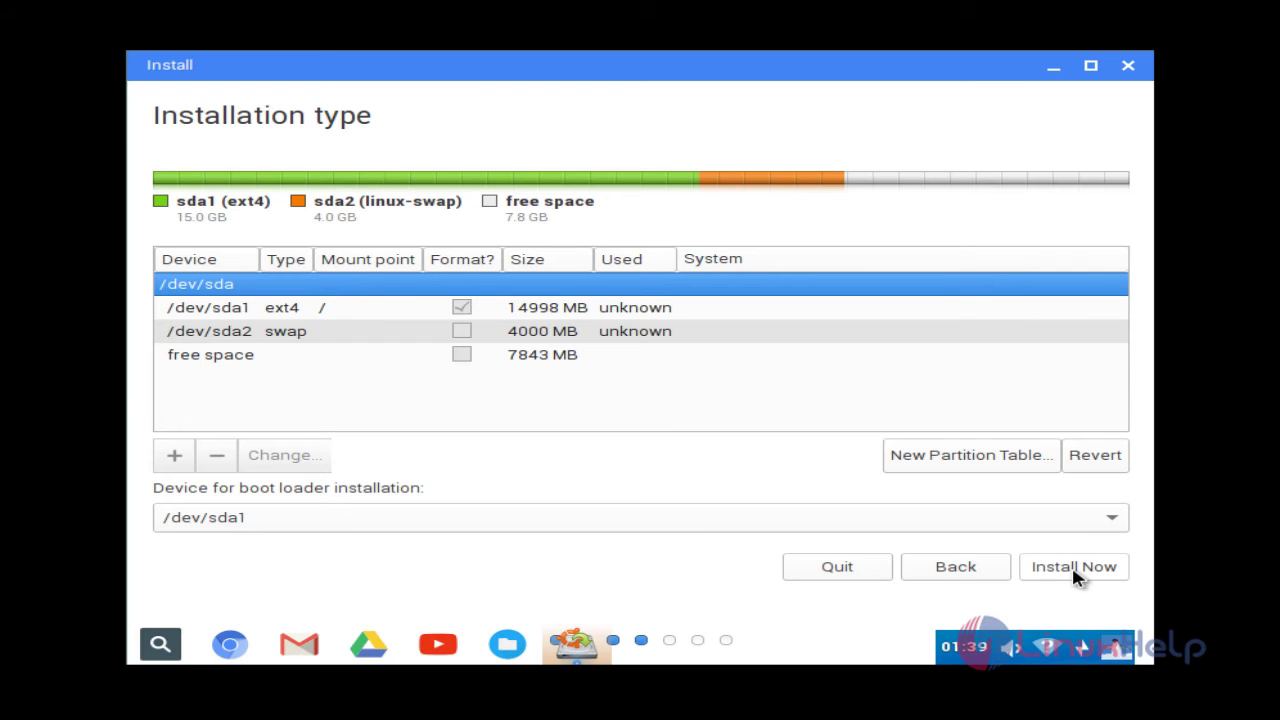
left_click(1074, 567)
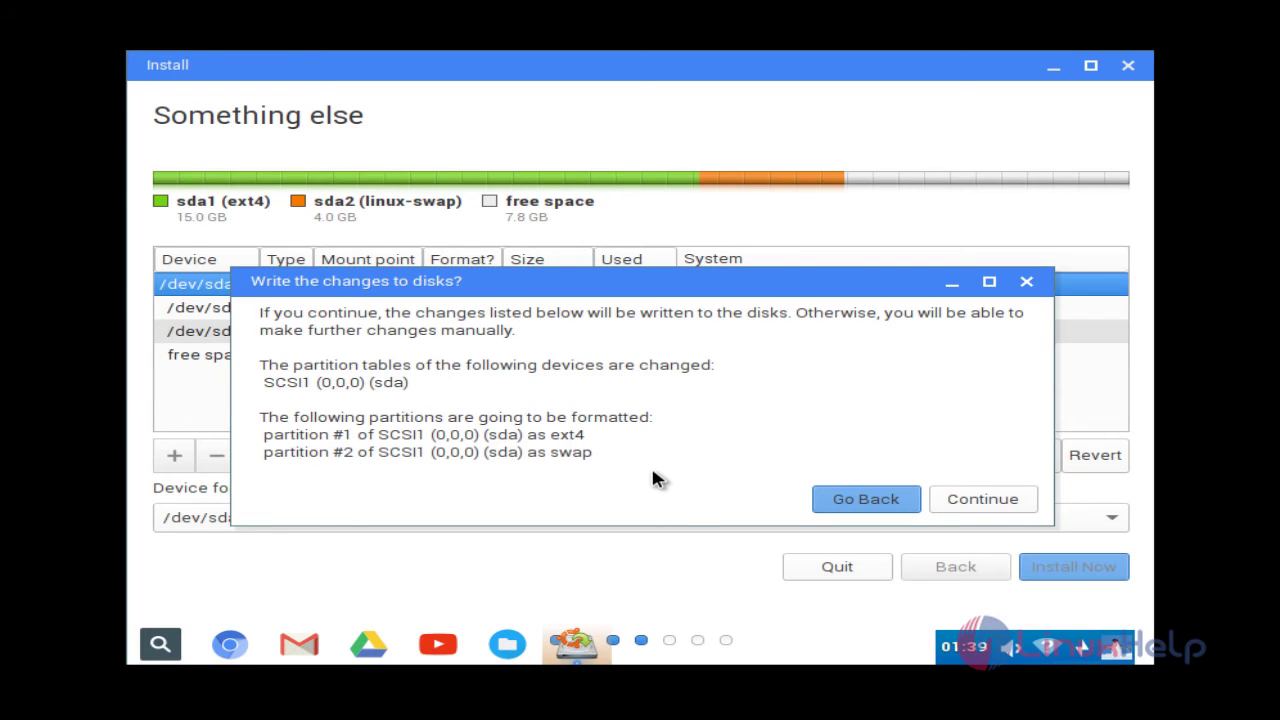
Confirm writing the partition changes to disk and set the timezone to Kolkata
left_click(970, 501)
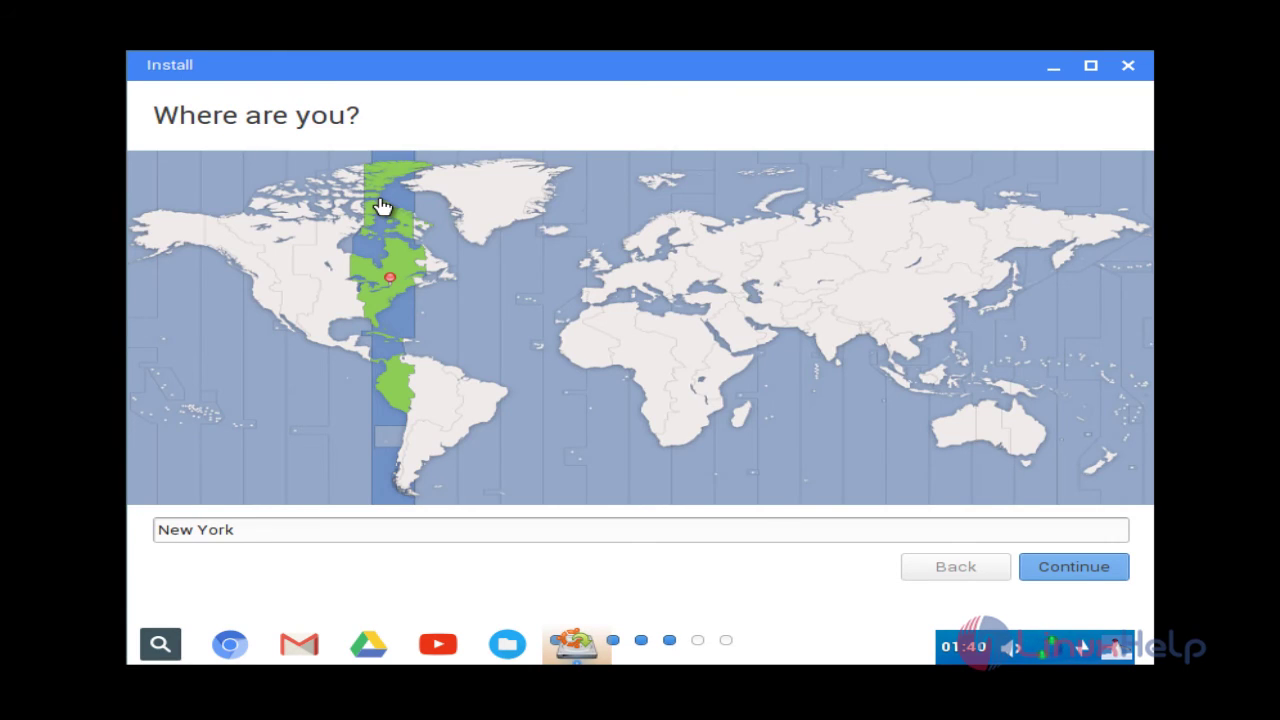
left_click(840, 350)
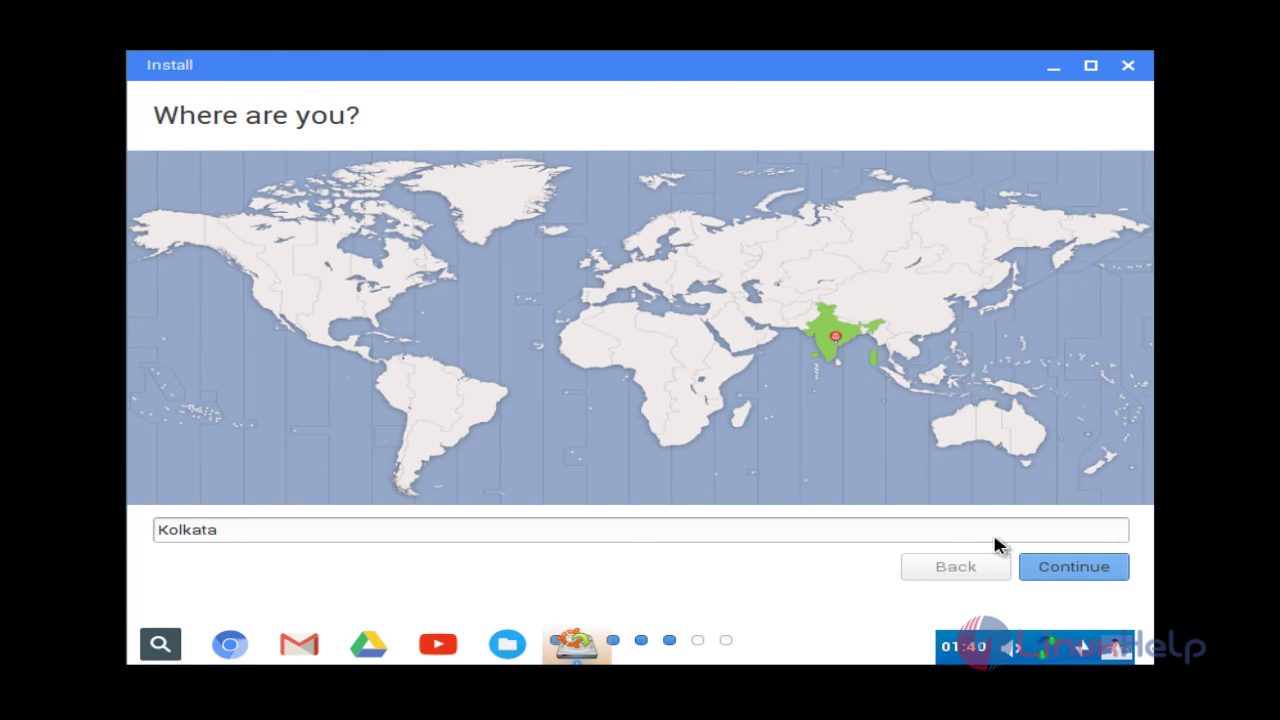
left_click(1068, 569)
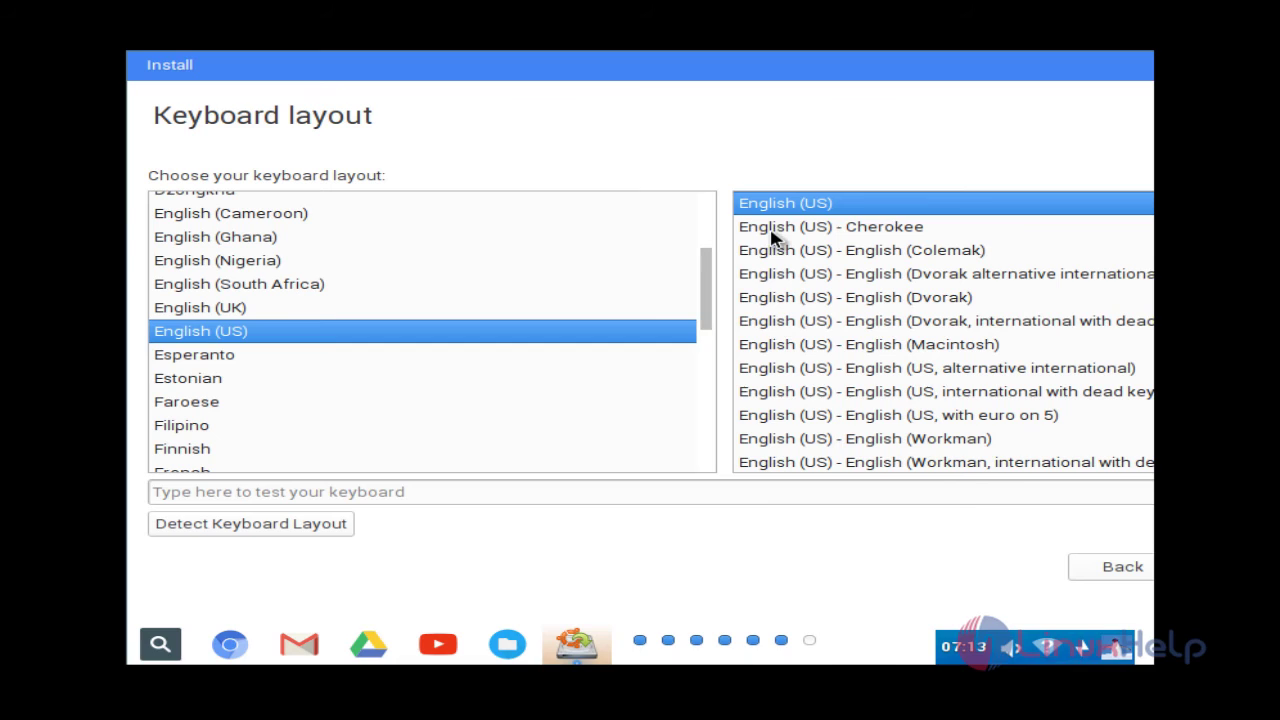
Keep the English (US) keyboard and create user1 on computer linuxhelp.com with a confirmed password
key("Return")
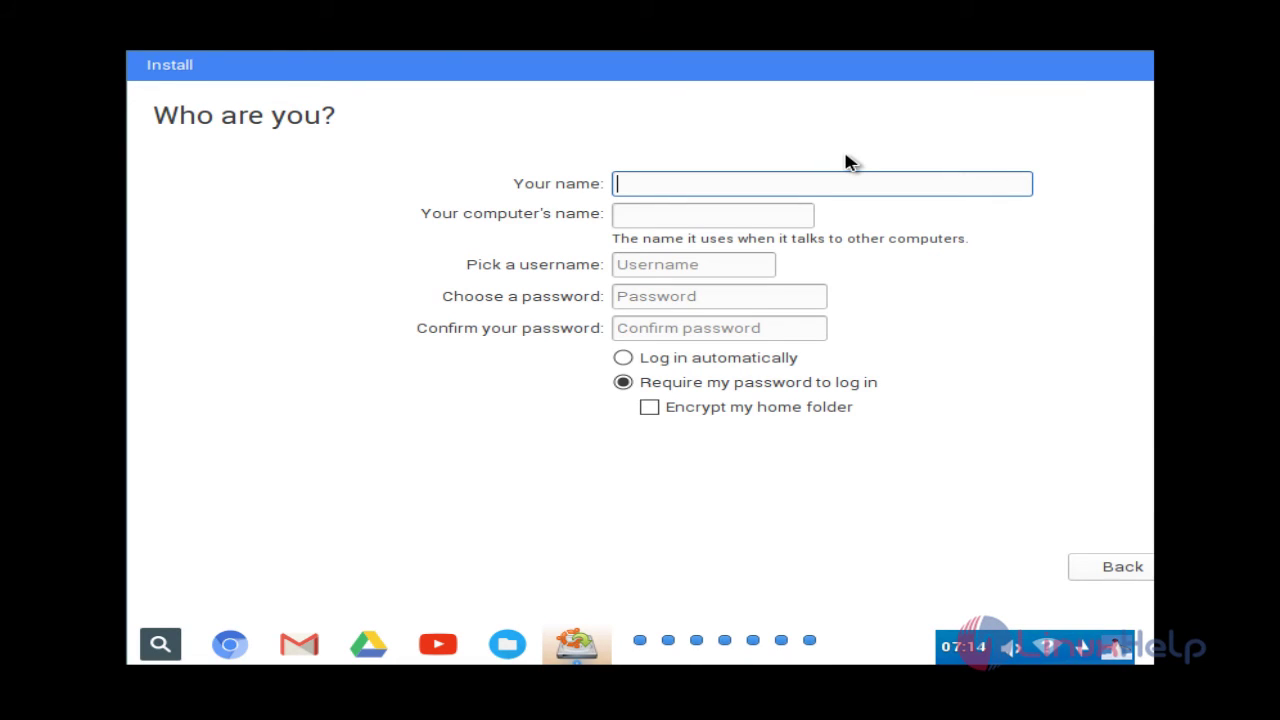
type("user1")
left_click(791, 216)
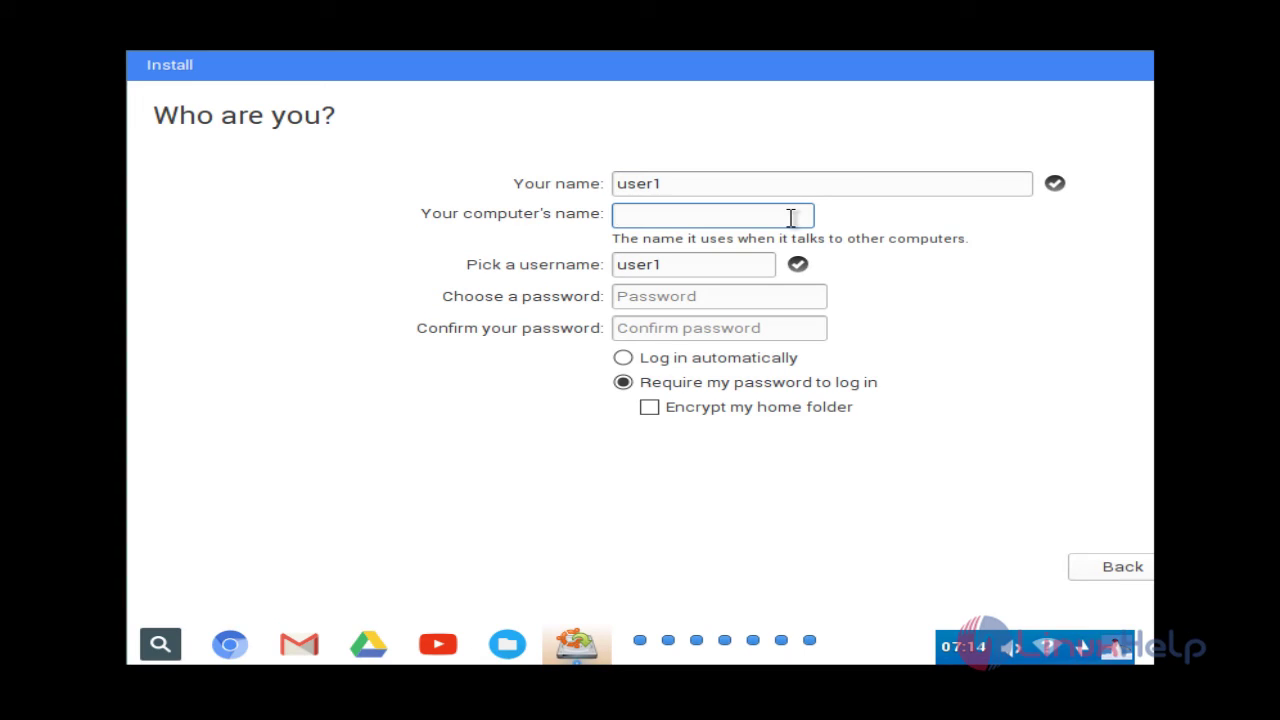
type("linuxhelp.com")
left_click(747, 293)
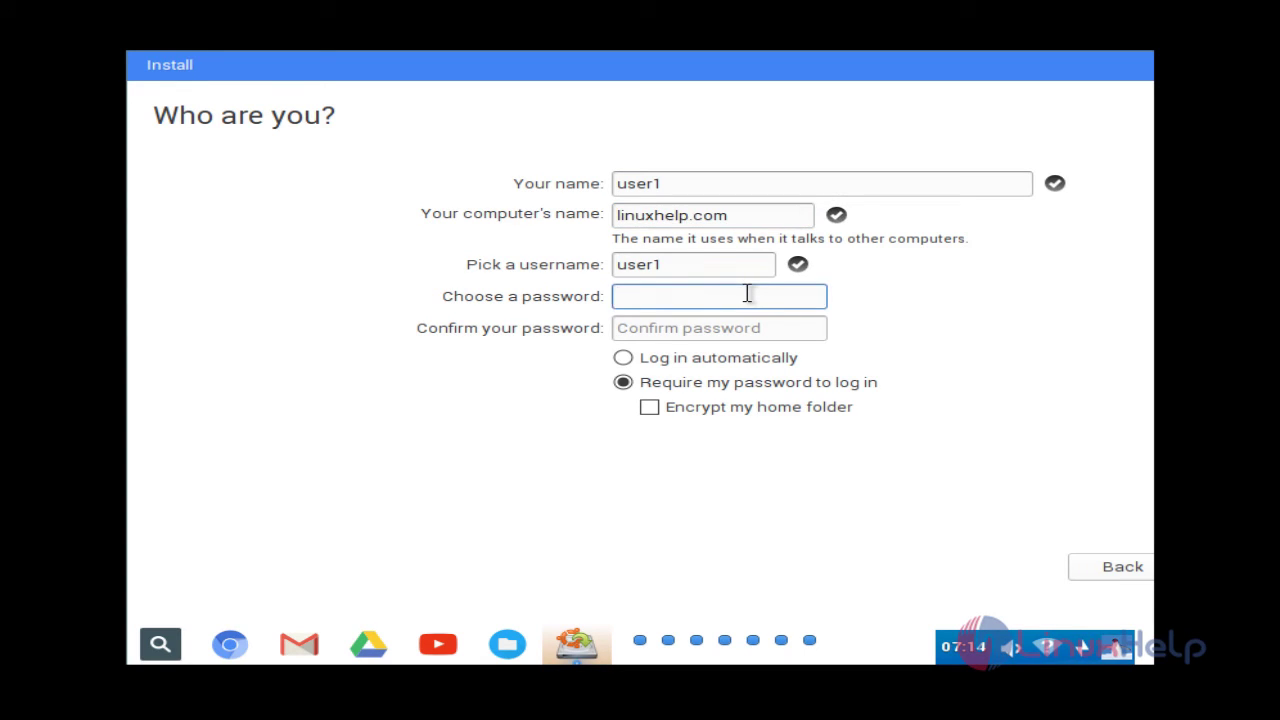
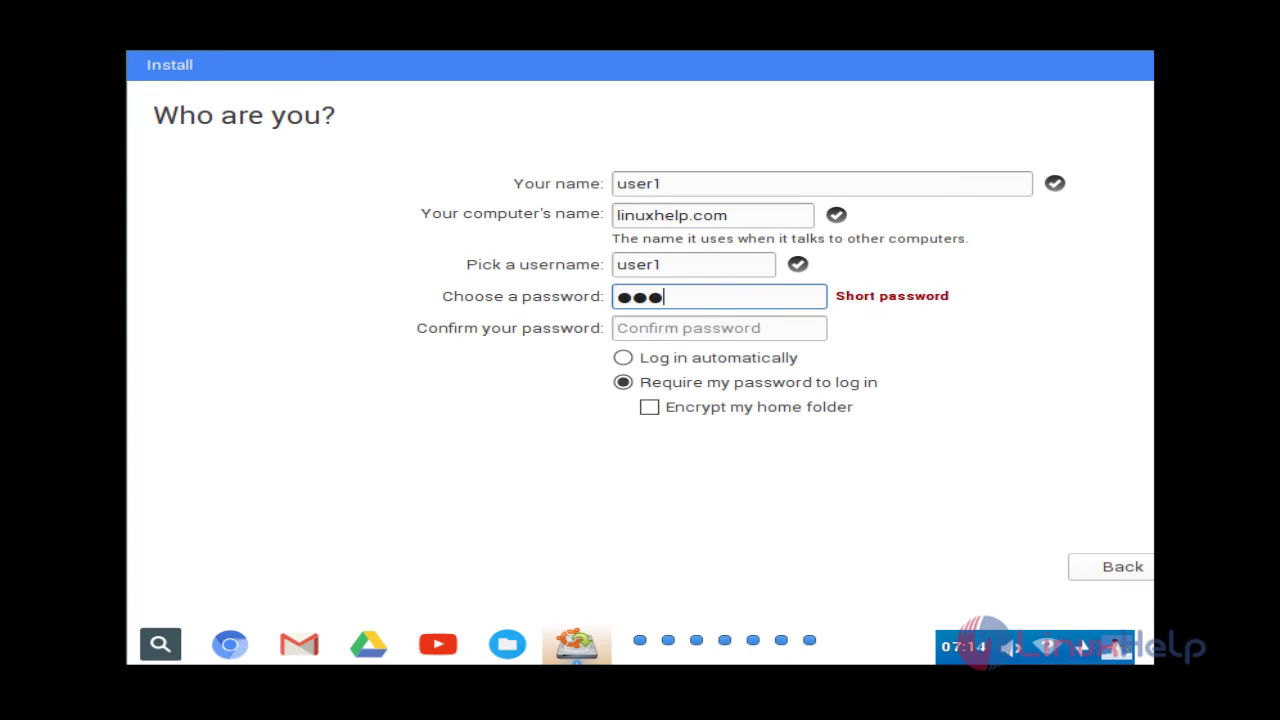
left_click(754, 325)
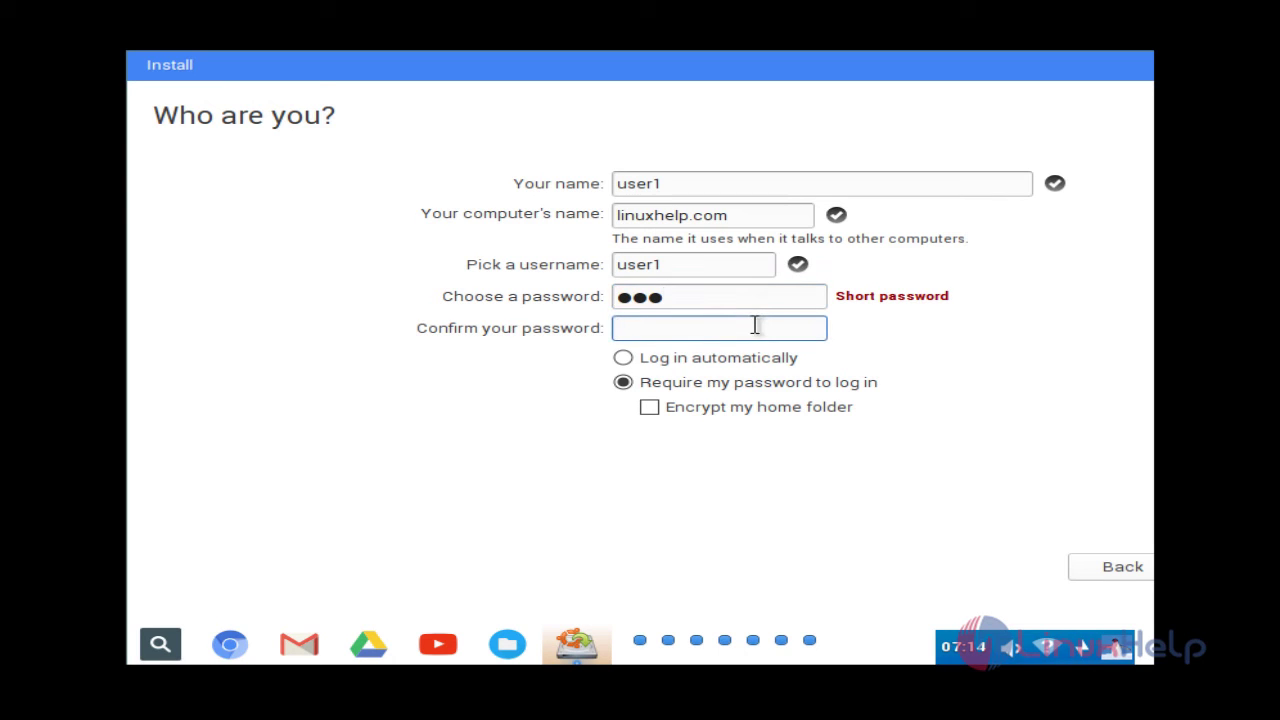
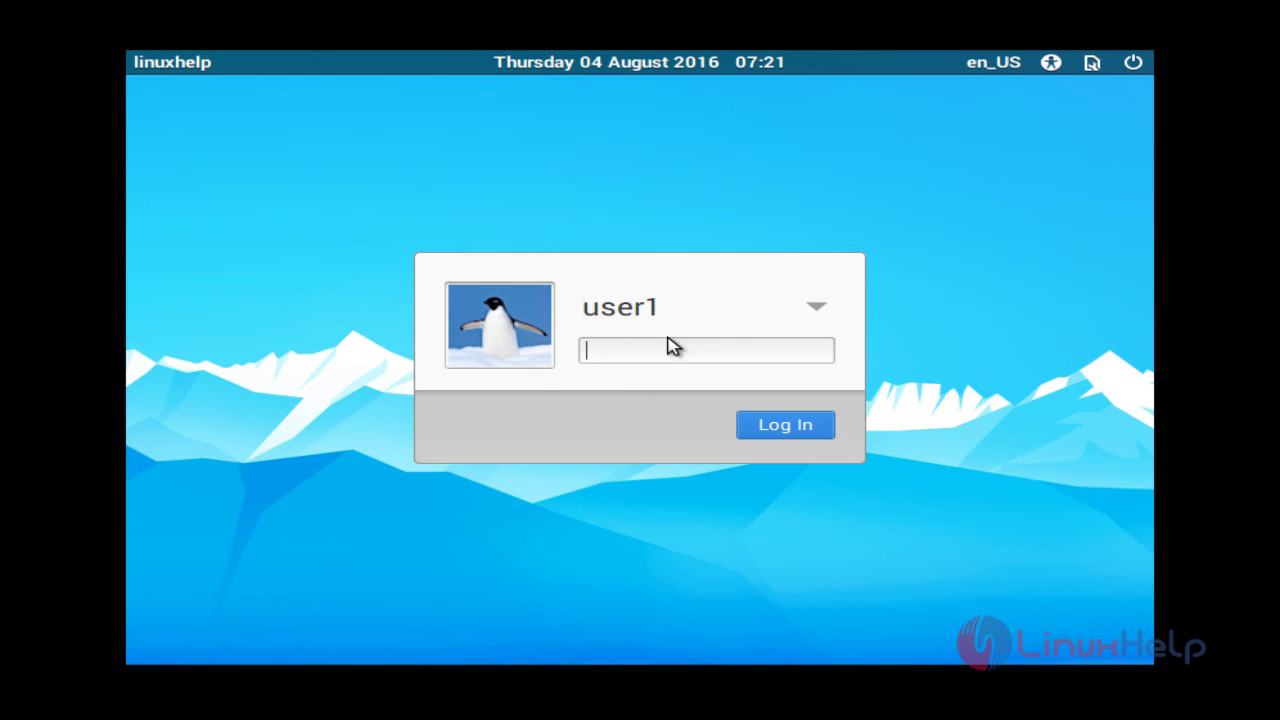
Enter user1's password at the login screen and log in
key("Return")
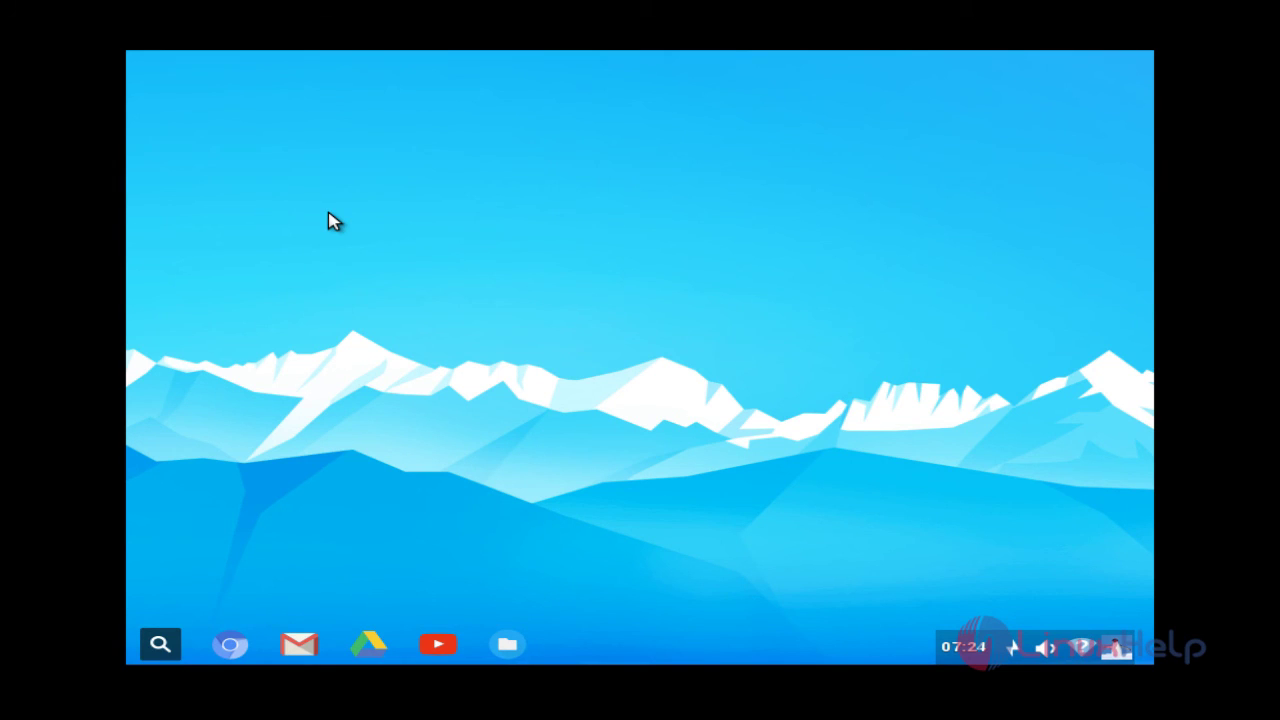
right_click(329, 217)
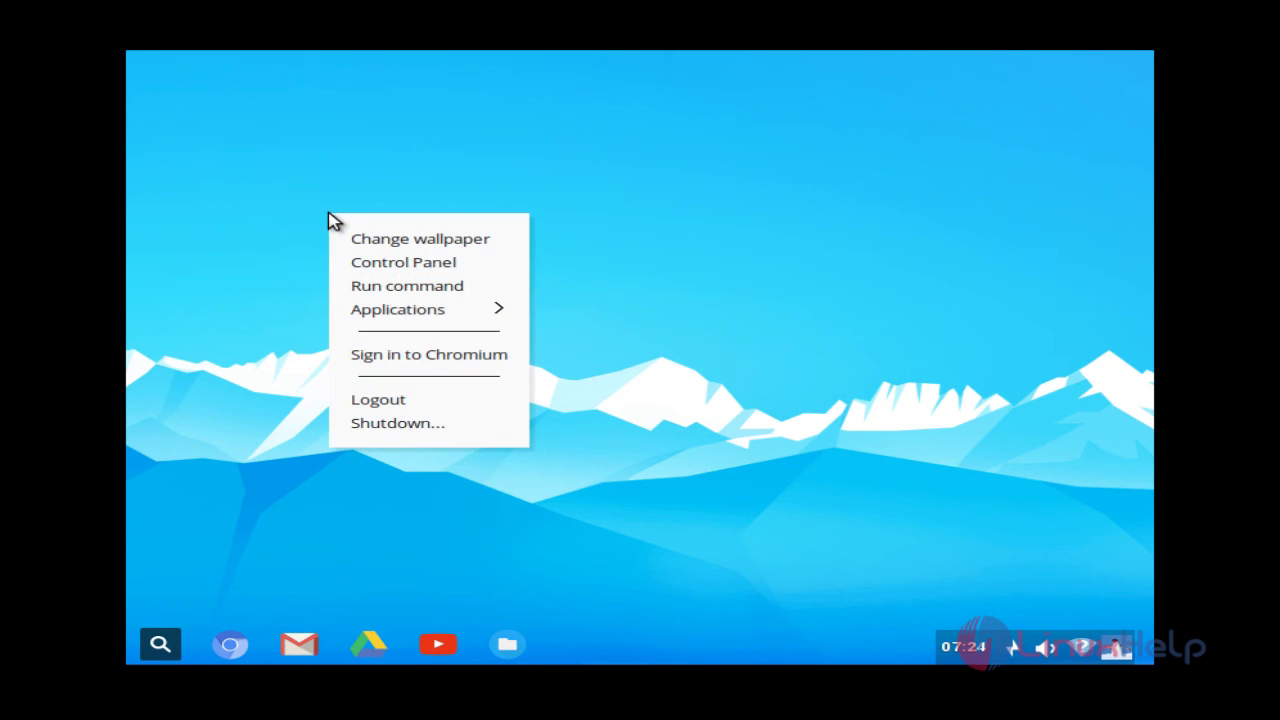
mouse_move(420, 309)
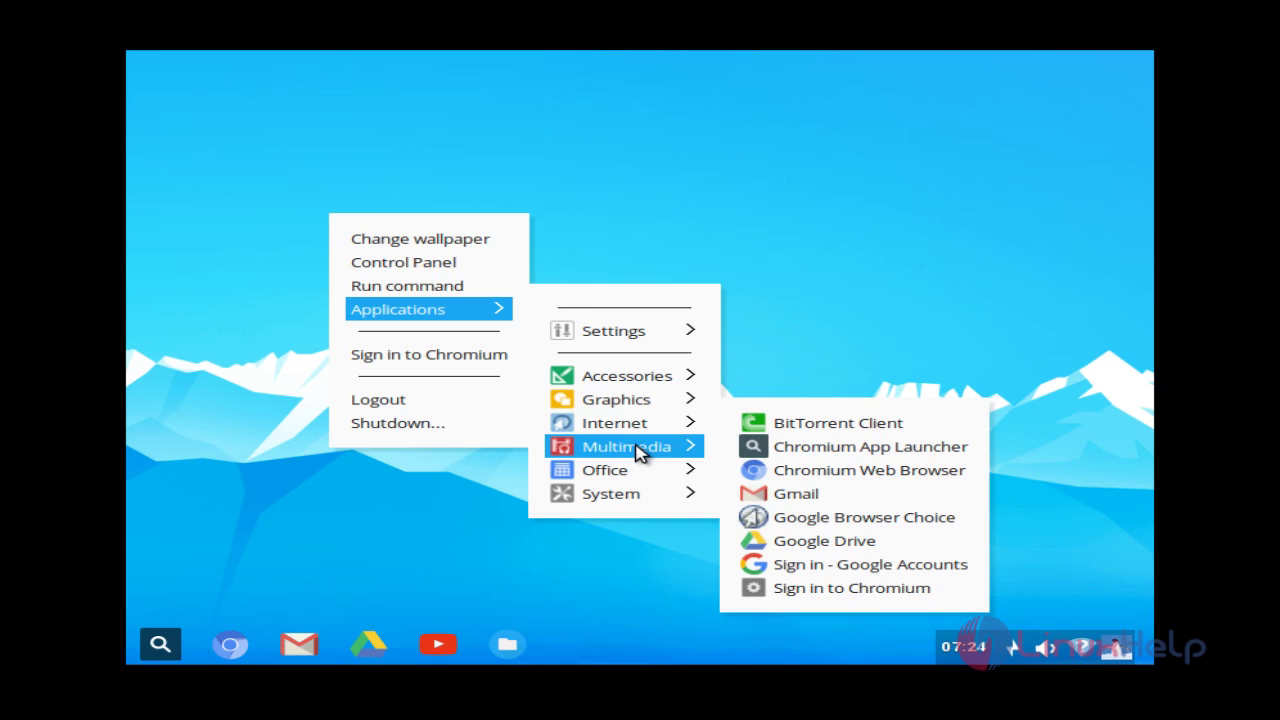
mouse_move(626, 446)
mouse_move(605, 470)
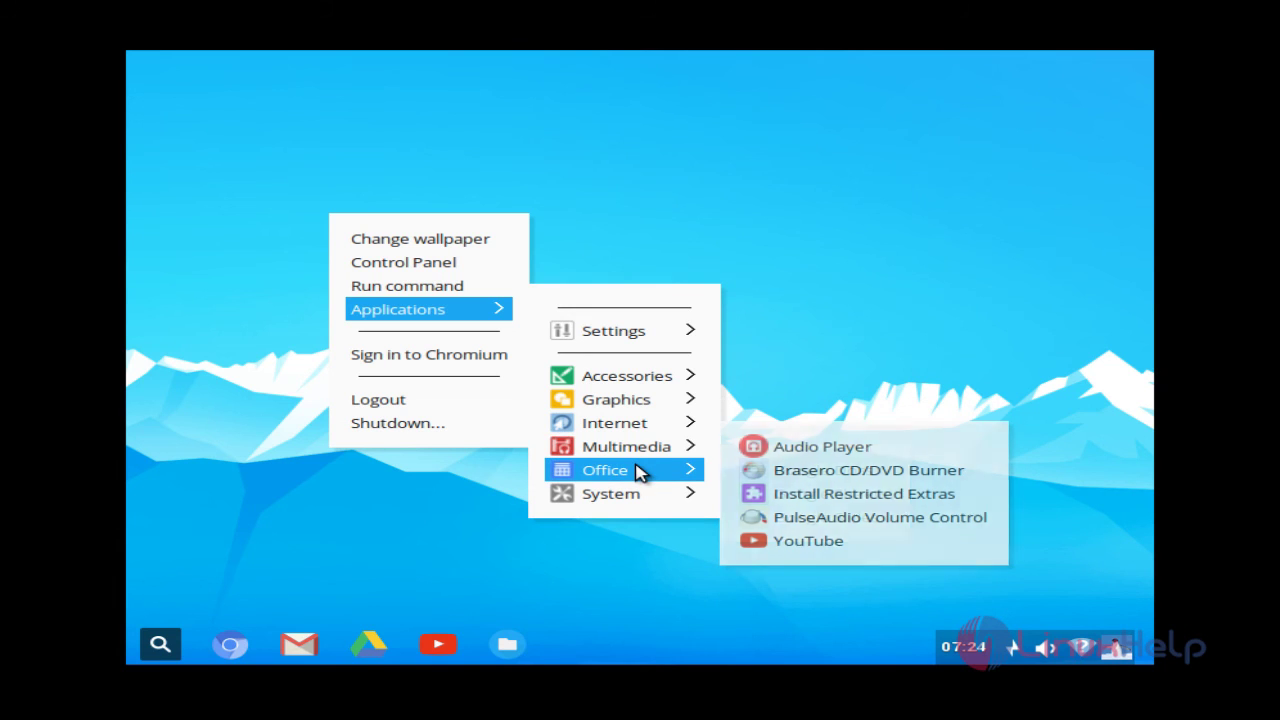
left_click(815, 208)
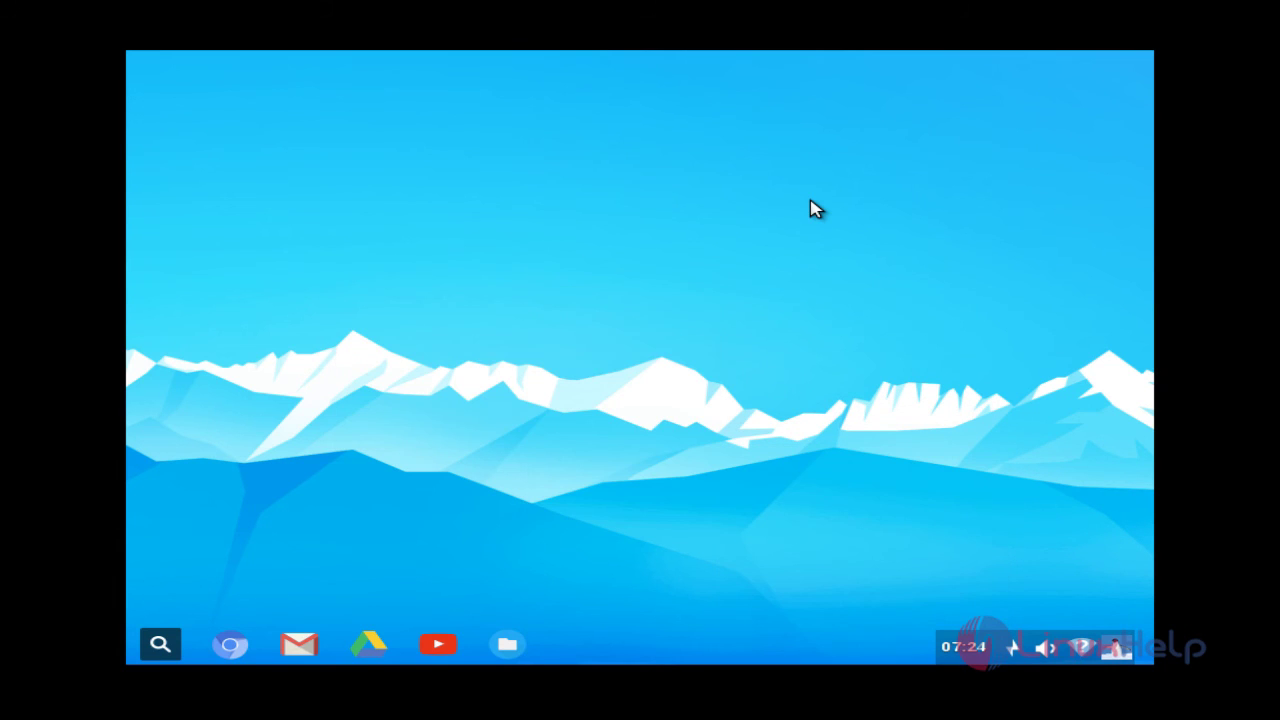